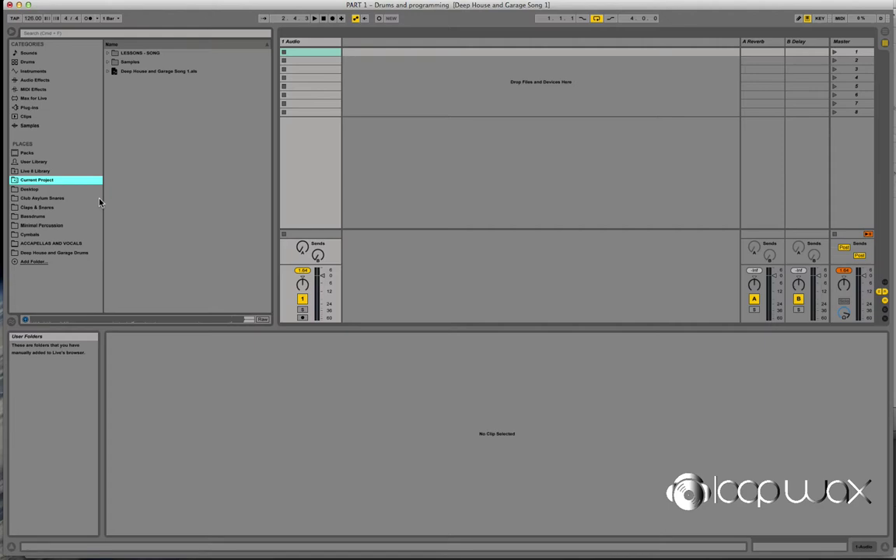
Drop Sly Strictly Dubz Mix.mp3 from the Desktop folder into the first clip slot of 1 Audio
{"action": "left_click", "coordinate": [70, 190]}
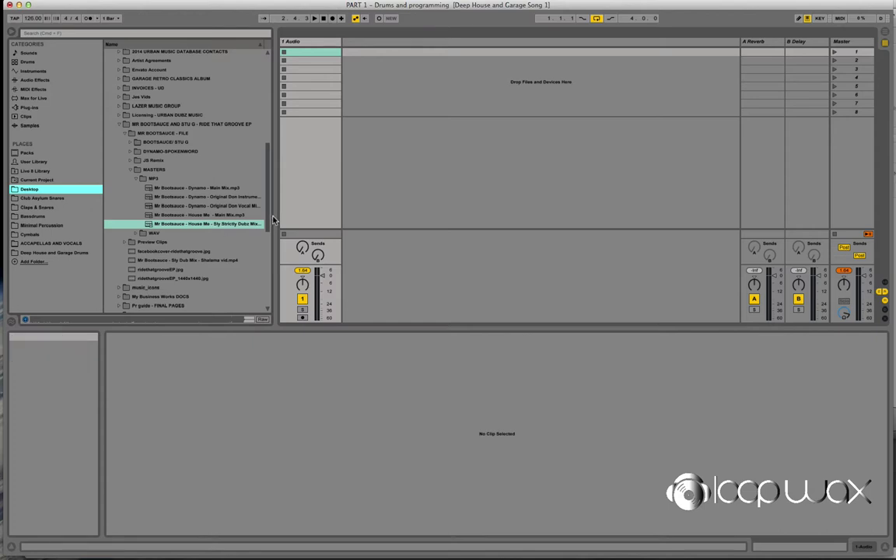
{"action": "left_click_drag", "start_coordinate": [275, 217], "coordinate": [292, 216]}
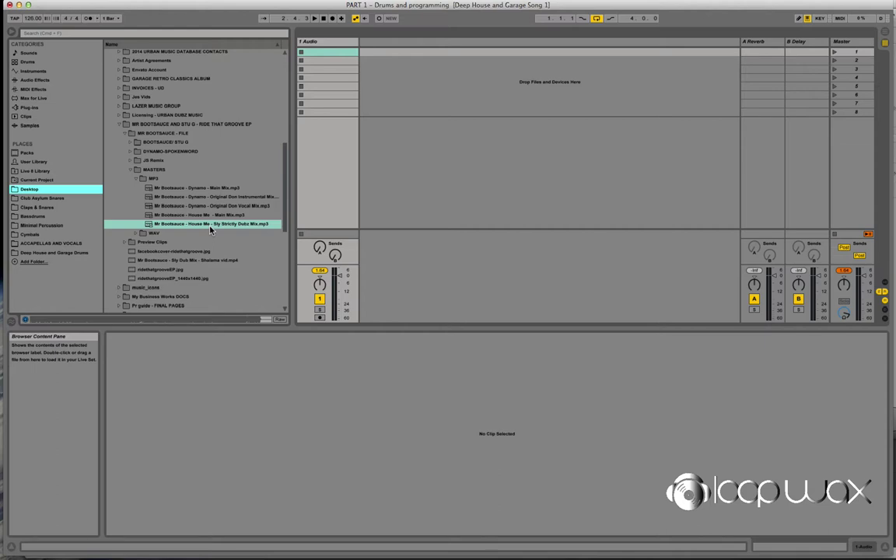
{"action": "left_click_drag", "start_coordinate": [212, 226], "coordinate": [333, 59]}
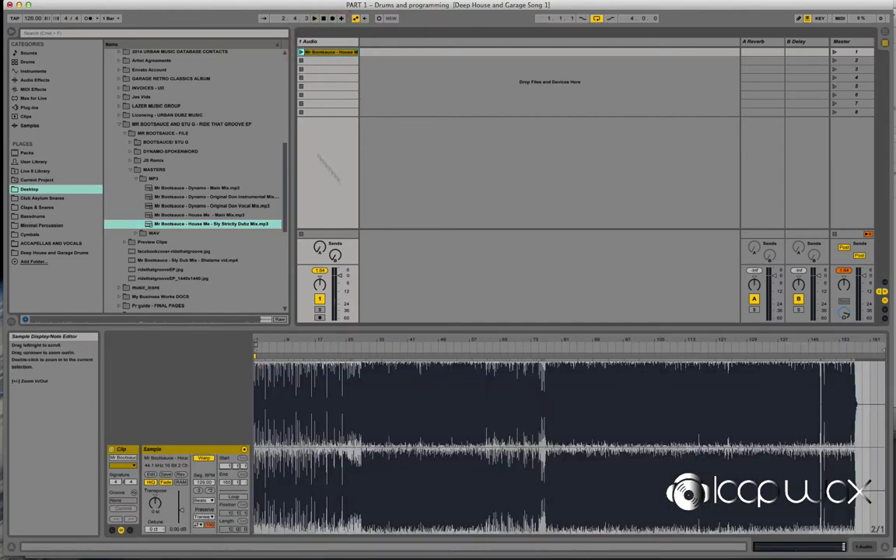
Narrow the browser and set the clip's Warp Mode to Complex
{"action": "left_click_drag", "start_coordinate": [294, 144], "coordinate": [249, 155]}
{"action": "left_click", "coordinate": [204, 500]}
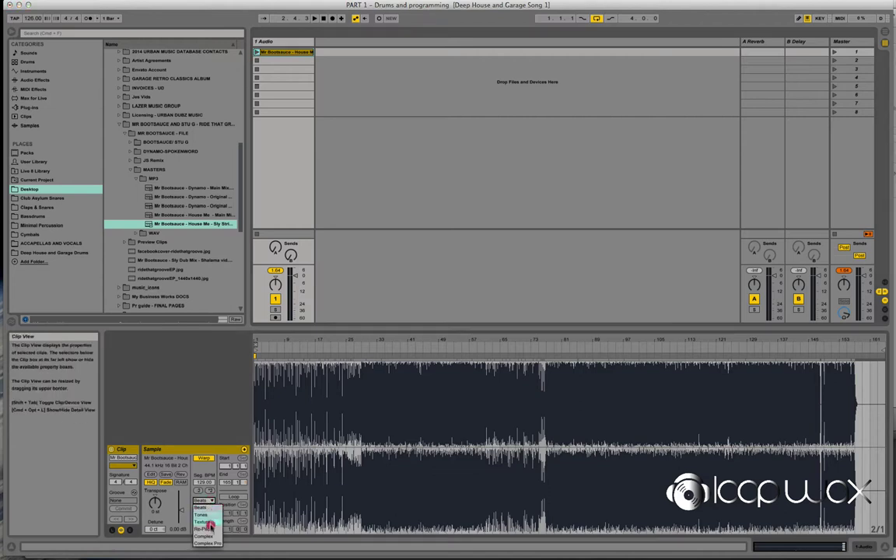
{"action": "left_click", "coordinate": [211, 537]}
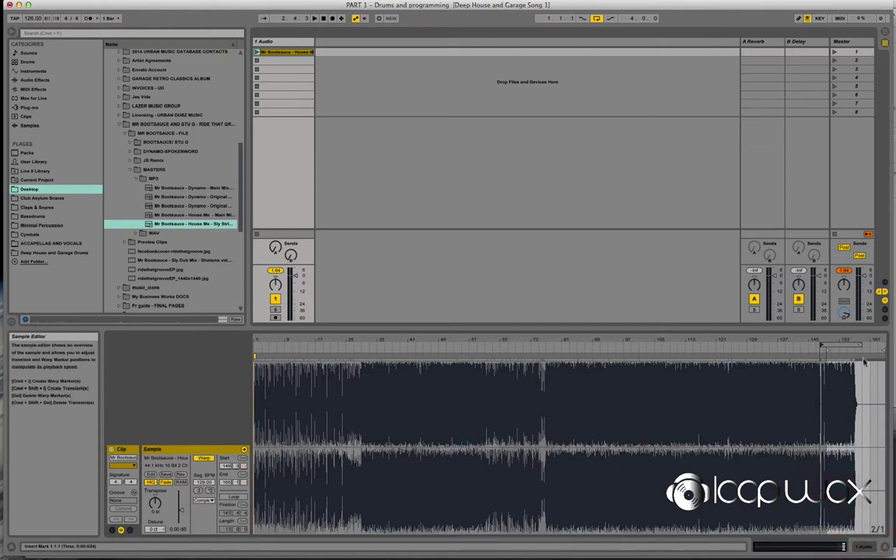
Move the clip's loop start back to about bar 148 and launch the clip
{"action": "left_click_drag", "start_coordinate": [861, 339], "coordinate": [361, 339]}
{"action": "left_click_drag", "start_coordinate": [421, 348], "coordinate": [375, 345]}
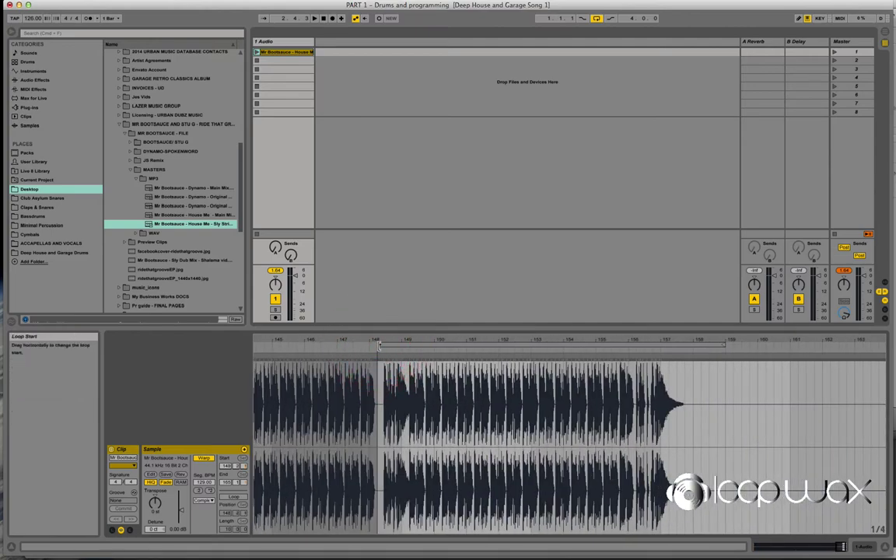
{"action": "left_click", "coordinate": [256, 52]}
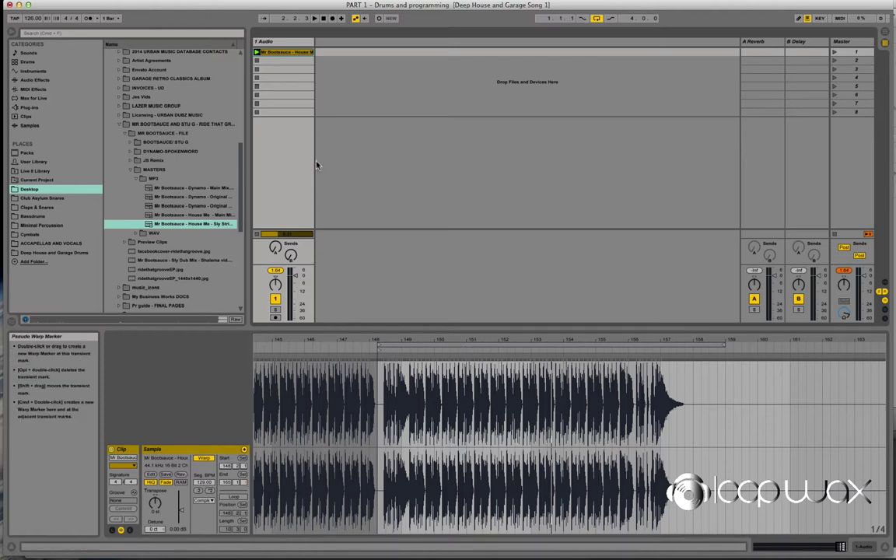
Add a warp marker at the transient and move the clip start and loop start to bar 151, auditioning it
{"action": "left_click", "coordinate": [257, 52]}
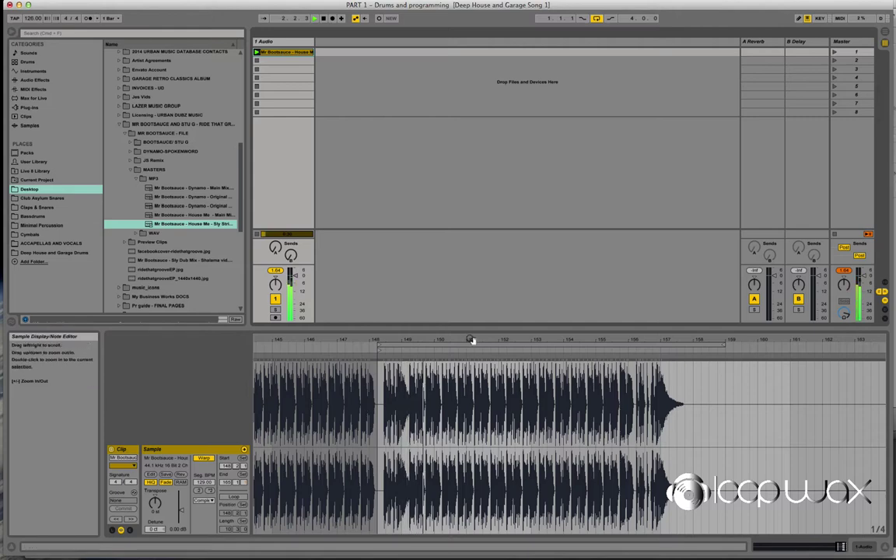
{"action": "left_click_drag", "start_coordinate": [474, 339], "coordinate": [456, 376]}
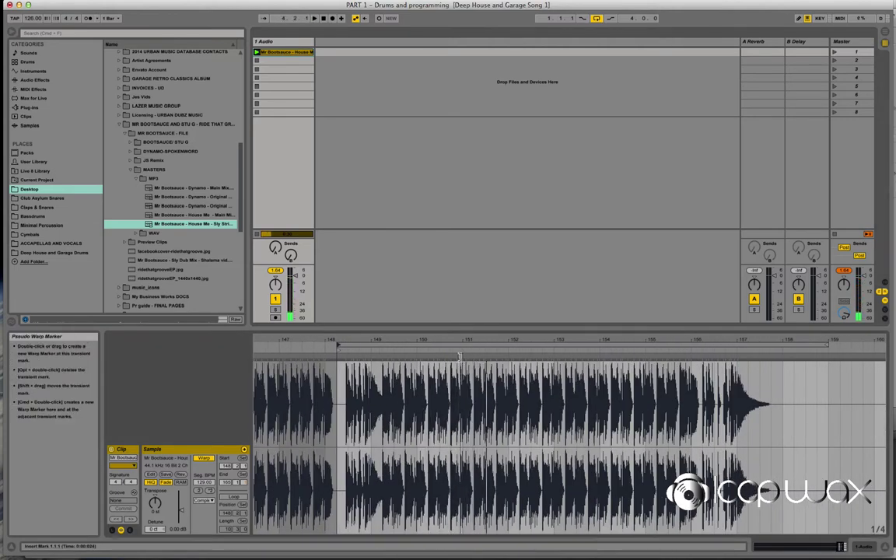
{"action": "double_click", "coordinate": [461, 356]}
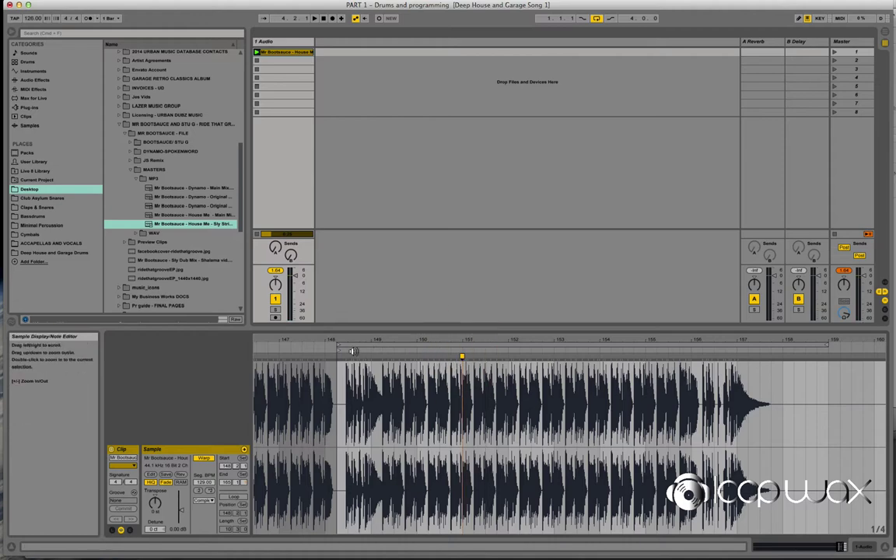
{"action": "left_click_drag", "start_coordinate": [340, 356], "coordinate": [463, 356]}
{"action": "mouse_move", "coordinate": [342, 344]}
{"action": "left_mouse_down"}
{"action": "mouse_move", "coordinate": [464, 344]}
{"action": "mouse_move", "coordinate": [319, 355]}
{"action": "left_mouse_up"}
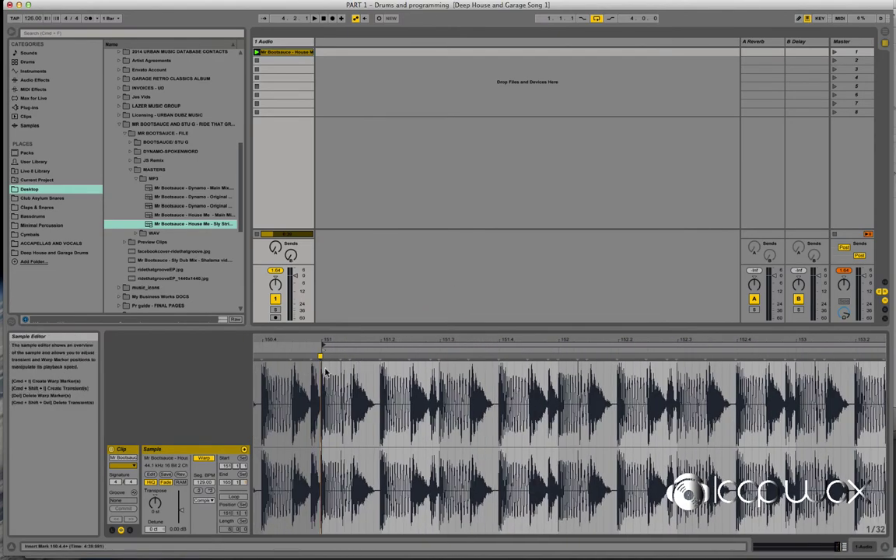
{"action": "key", "text": "space"}
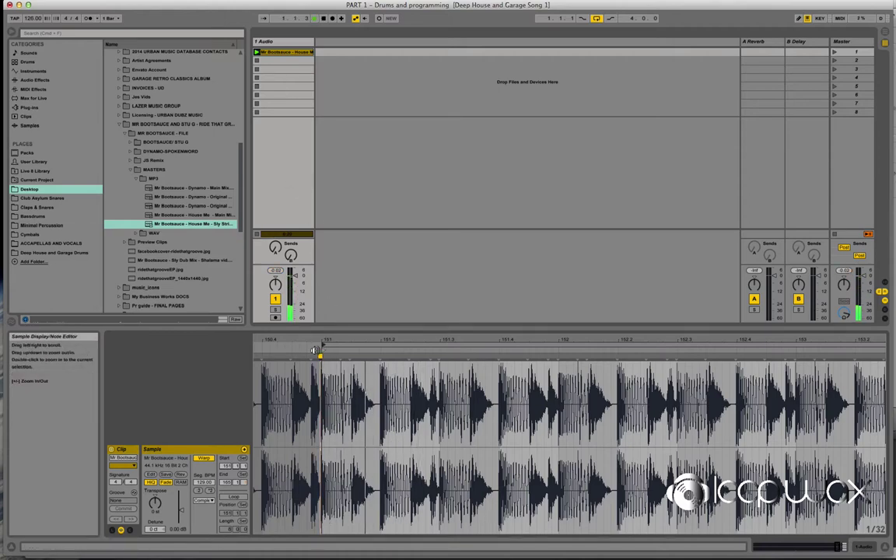
{"action": "key", "text": "space"}
{"action": "key", "text": "space"}
{"action": "key", "text": "space"}
Align the warp marker with the bar 151 downbeat and pin it there
{"action": "left_click_drag", "start_coordinate": [328, 342], "coordinate": [319, 355]}
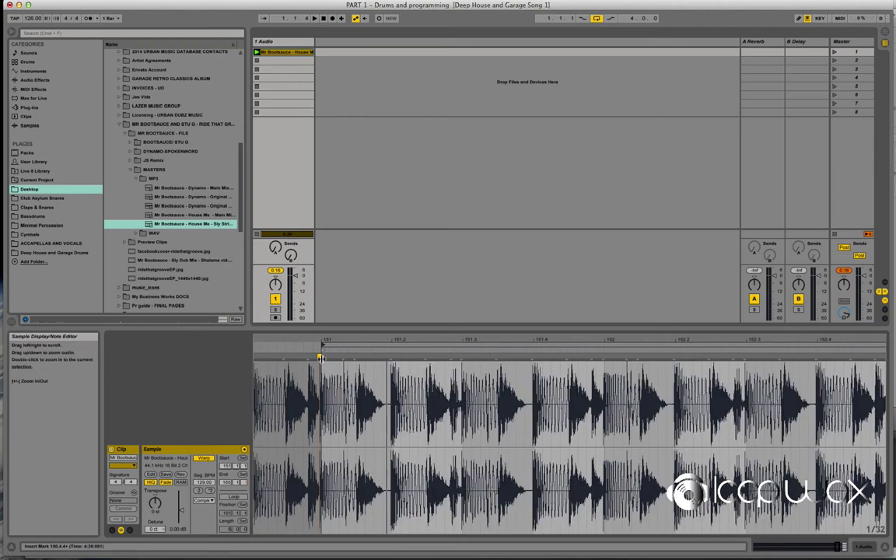
{"action": "left_click_drag", "start_coordinate": [319, 355], "coordinate": [321, 356]}
{"action": "double_click", "coordinate": [321, 356]}
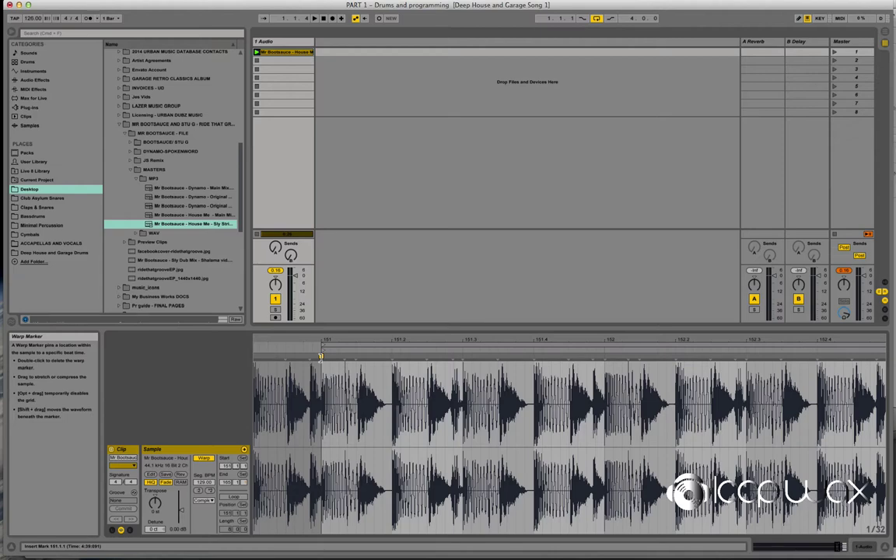
Pin another warp marker on the transient and pull the loop end back to bar 152
{"action": "key", "text": "space"}
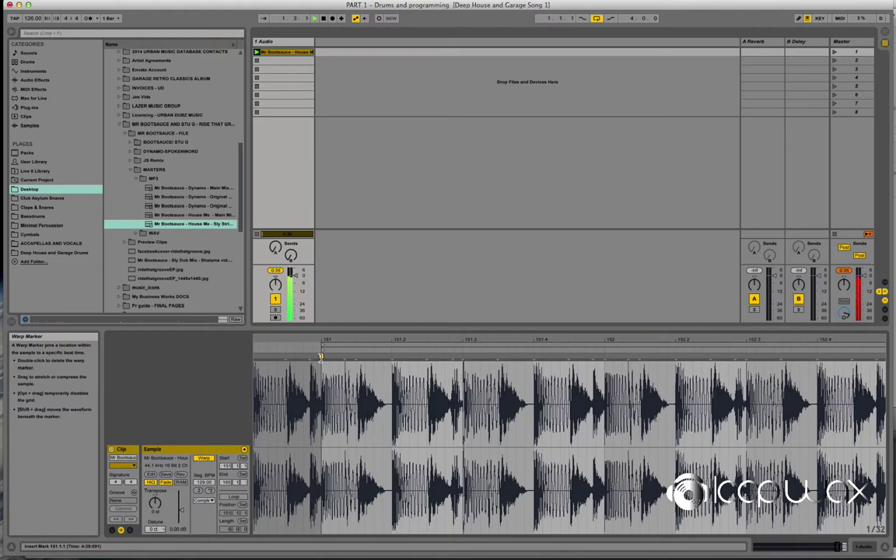
{"action": "key", "text": "space"}
{"action": "double_click", "coordinate": [320, 356]}
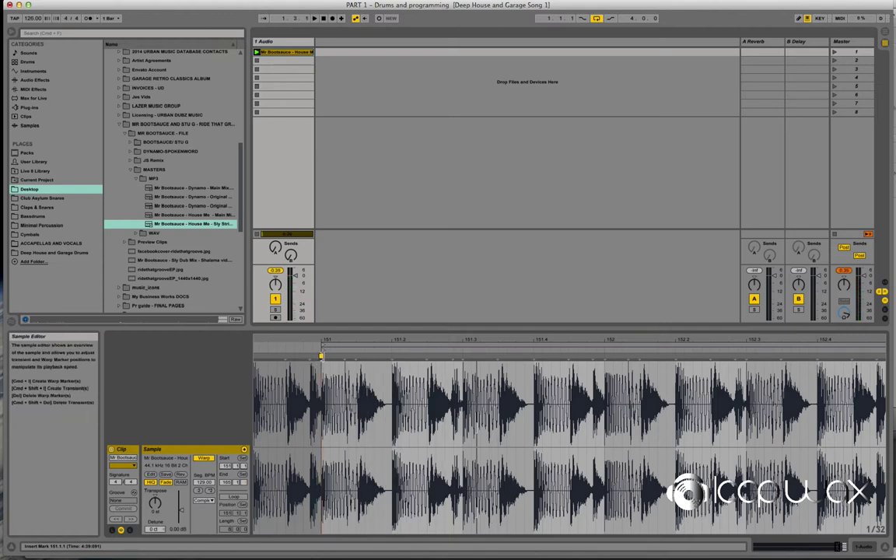
{"action": "left_click_drag", "start_coordinate": [350, 344], "coordinate": [350, 331]}
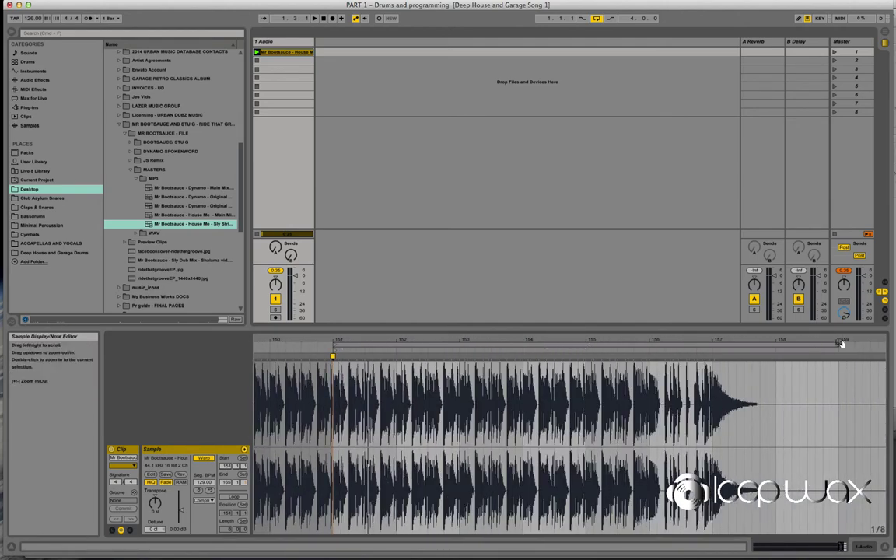
{"action": "left_click_drag", "start_coordinate": [839, 343], "coordinate": [394, 350]}
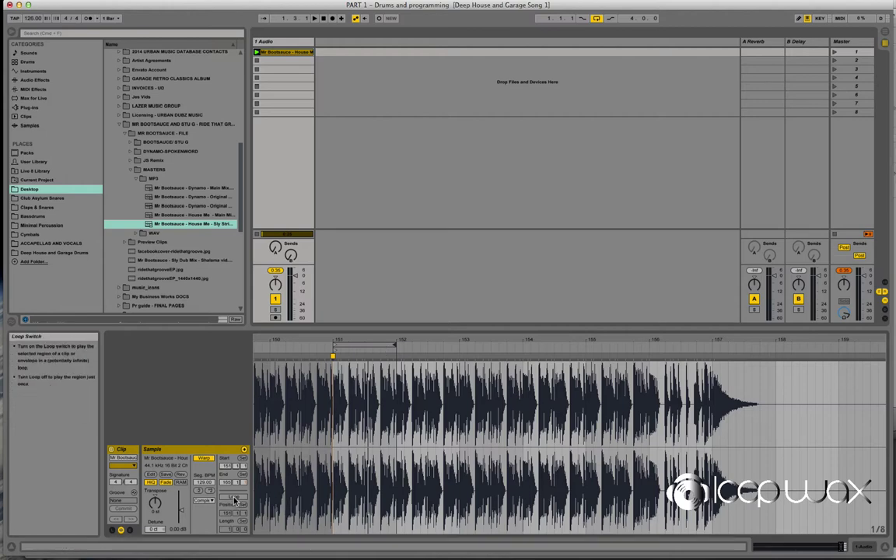
Switch the clip's Loop on and audition the one-bar loop
{"action": "left_click", "coordinate": [235, 499]}
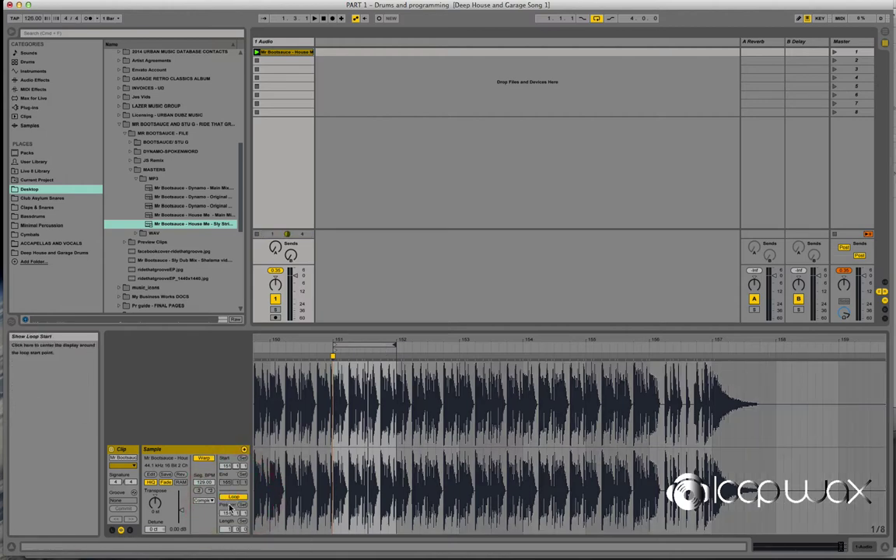
{"action": "key", "text": "space"}
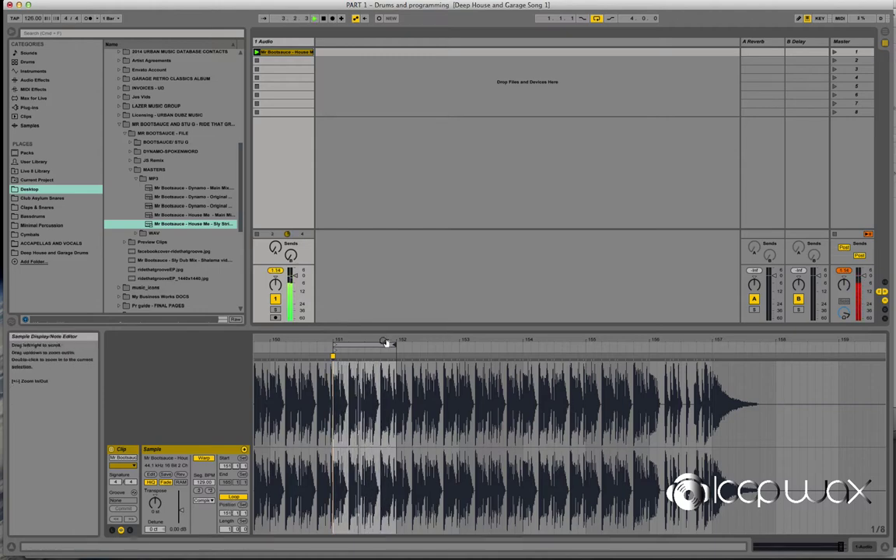
{"action": "key", "text": "space"}
Extend the loop end to bar 153 for a two-bar loop and play it back
{"action": "left_click_drag", "start_coordinate": [399, 359], "coordinate": [462, 360]}
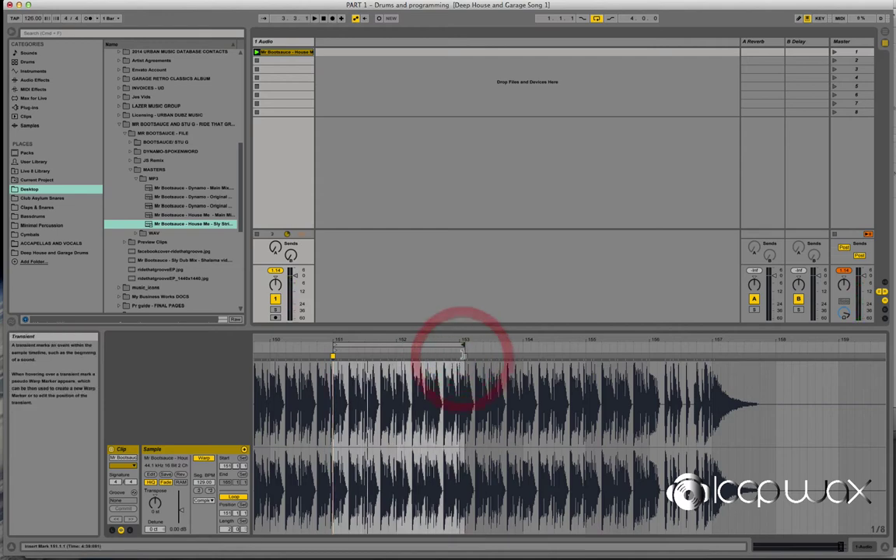
{"action": "left_click", "coordinate": [458, 344]}
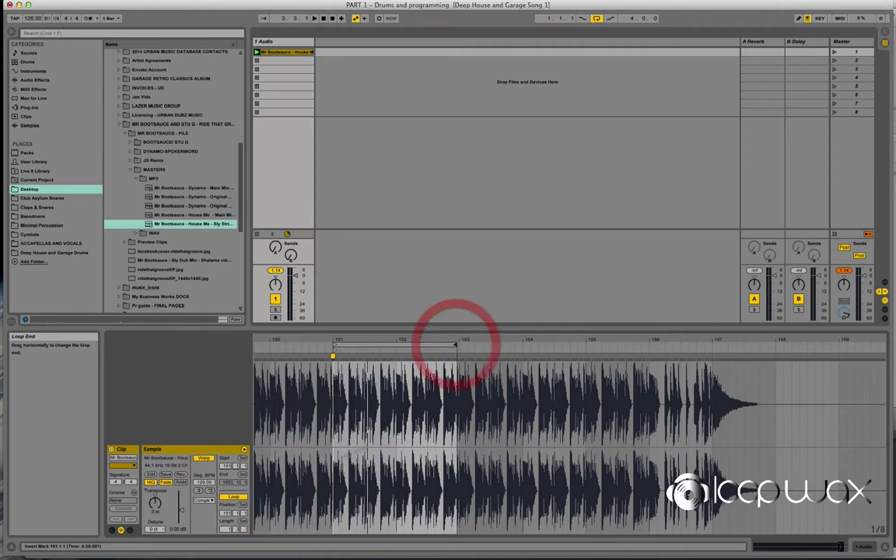
{"action": "left_click", "coordinate": [325, 459]}
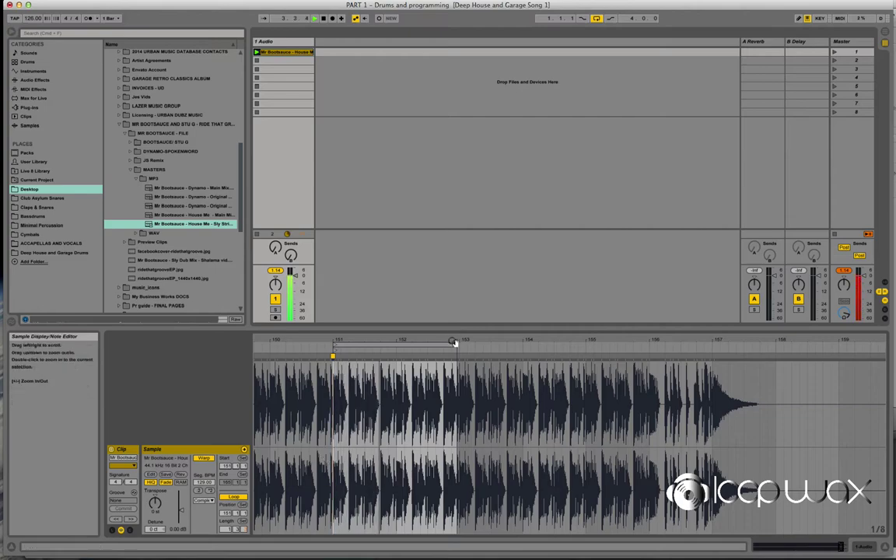
{"action": "mouse_move", "coordinate": [454, 343]}
{"action": "left_mouse_down"}
{"action": "mouse_move", "coordinate": [410, 351]}
{"action": "mouse_move", "coordinate": [410, 374]}
{"action": "mouse_move", "coordinate": [410, 360]}
{"action": "mouse_move", "coordinate": [438, 341]}
{"action": "left_mouse_up"}
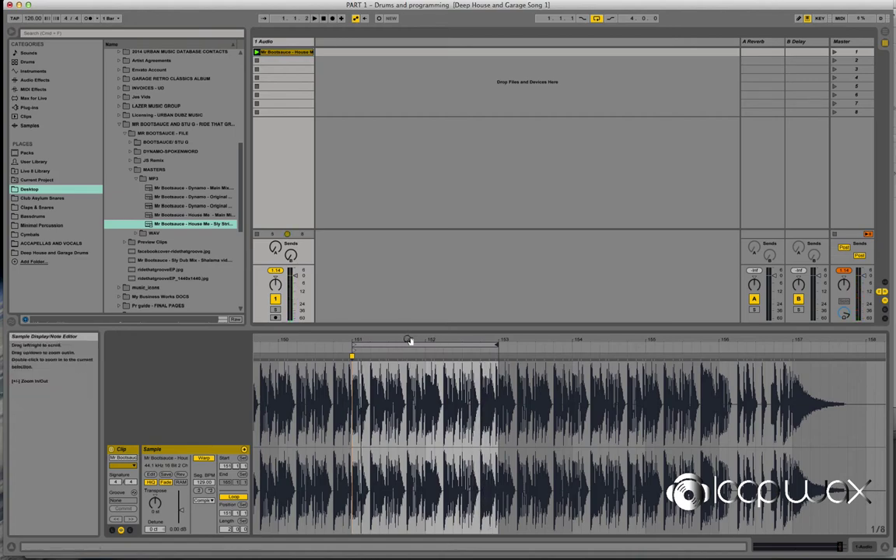
{"action": "mouse_move", "coordinate": [410, 340]}
{"action": "left_mouse_down"}
{"action": "mouse_move", "coordinate": [410, 366]}
{"action": "mouse_move", "coordinate": [409, 336]}
{"action": "left_mouse_up"}
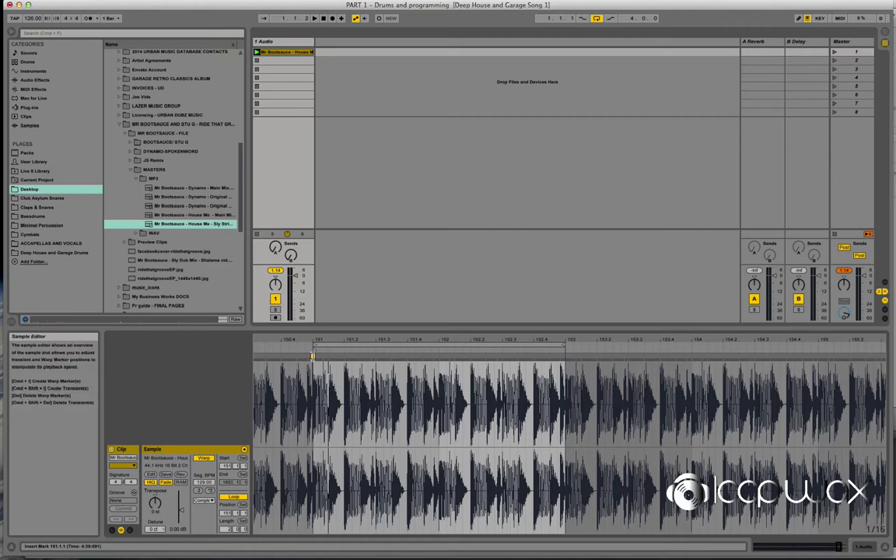
Pin warp markers on each beat transient from bar 151 up to the last beat before 153
{"action": "mouse_move", "coordinate": [345, 358]}
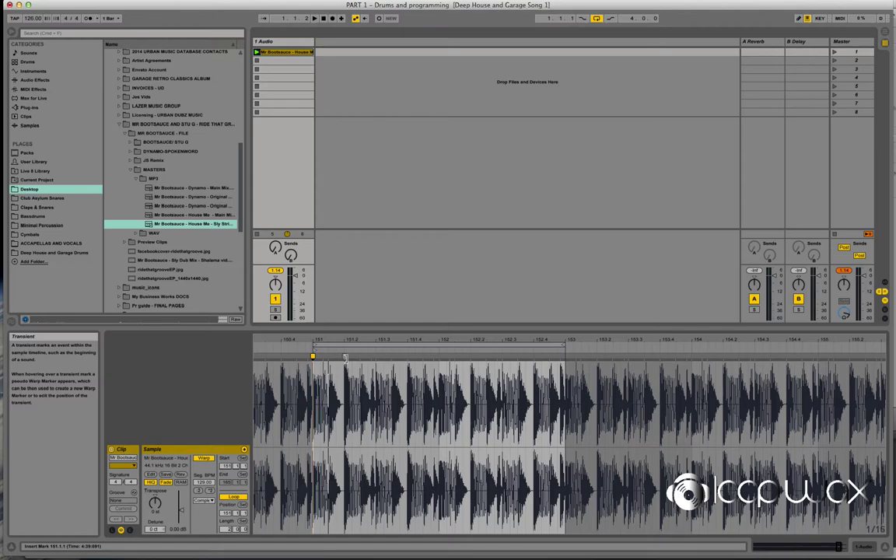
{"action": "left_click_drag", "start_coordinate": [340, 344], "coordinate": [340, 369]}
{"action": "mouse_move", "coordinate": [350, 356]}
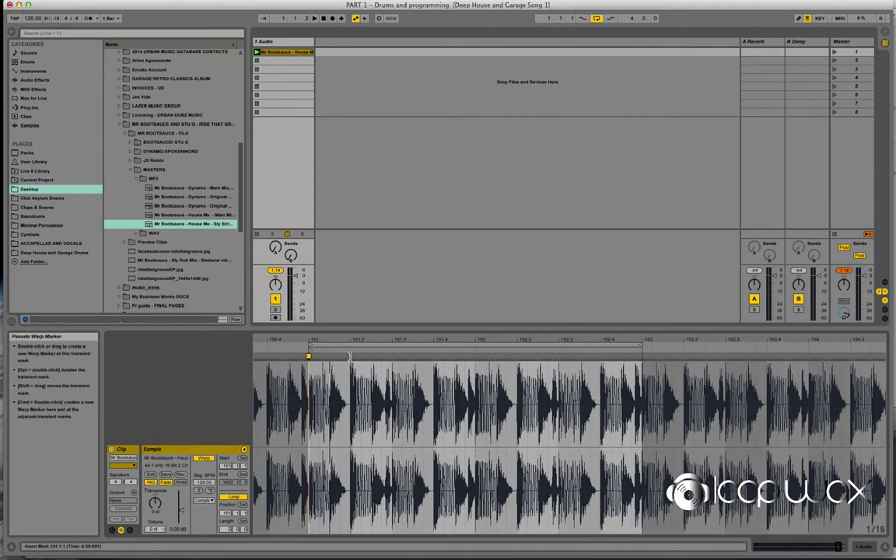
{"action": "double_click", "coordinate": [350, 357]}
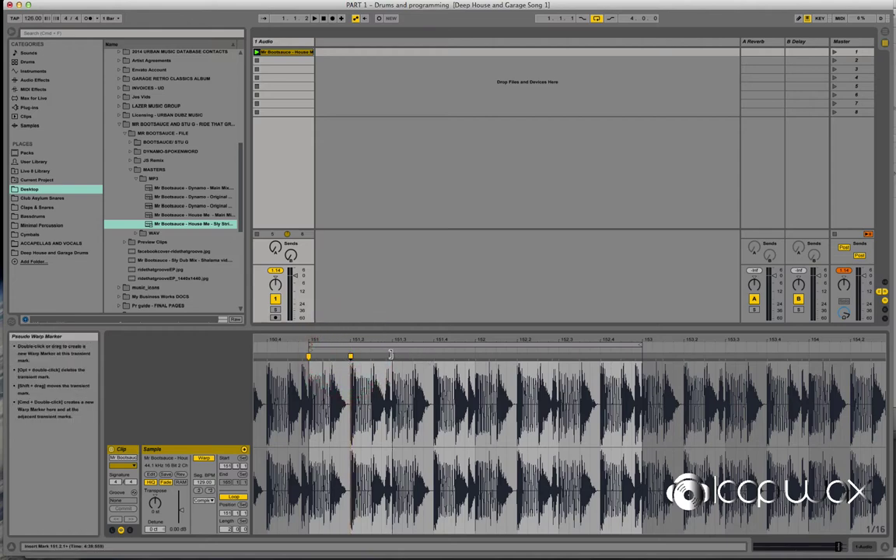
{"action": "left_click", "coordinate": [391, 354]}
{"action": "double_click", "coordinate": [392, 356]}
{"action": "double_click", "coordinate": [434, 356]}
{"action": "double_click", "coordinate": [475, 356]}
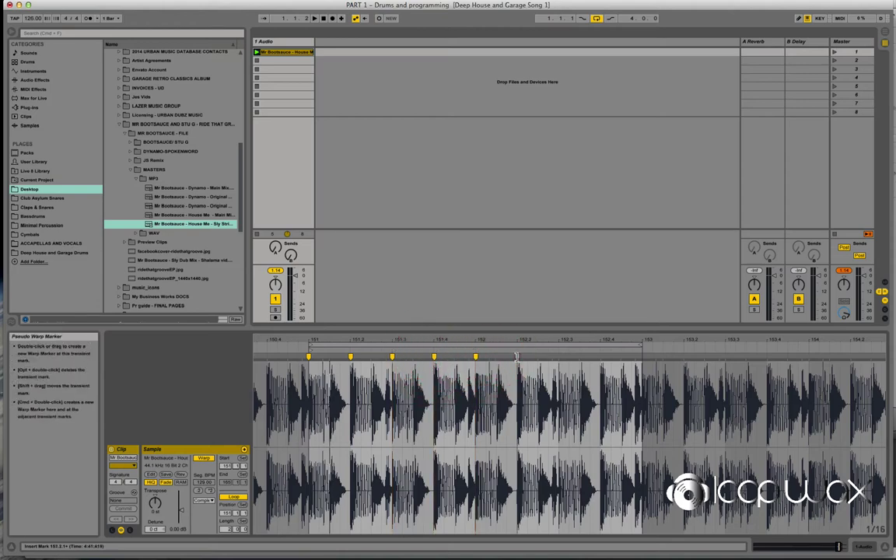
{"action": "double_click", "coordinate": [517, 356]}
{"action": "double_click", "coordinate": [558, 356]}
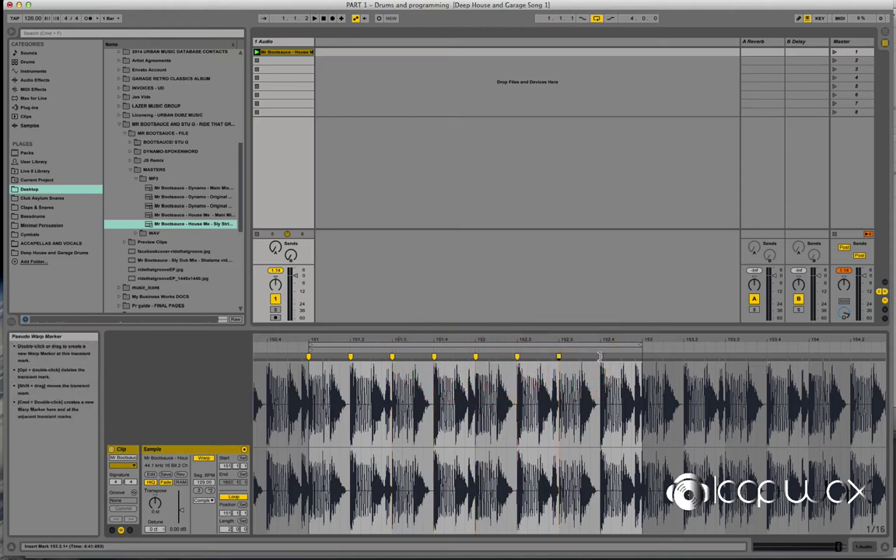
{"action": "double_click", "coordinate": [601, 356]}
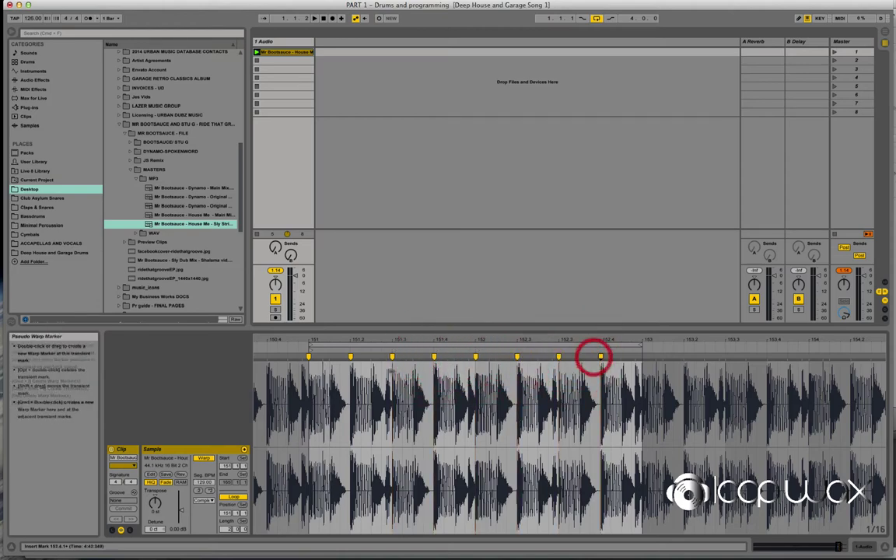
Add warp markers on every off-beat transient between the beats and at the loop end
{"action": "double_click", "coordinate": [329, 356]}
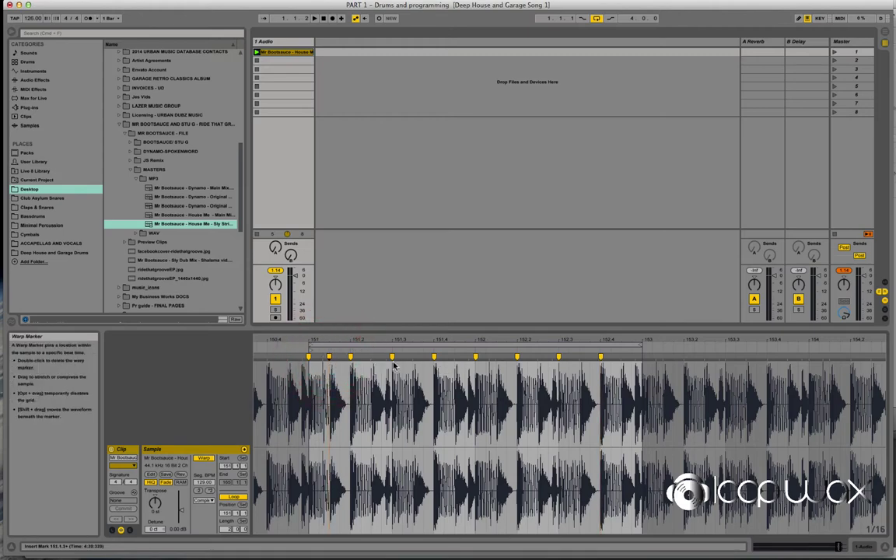
{"action": "double_click", "coordinate": [372, 356]}
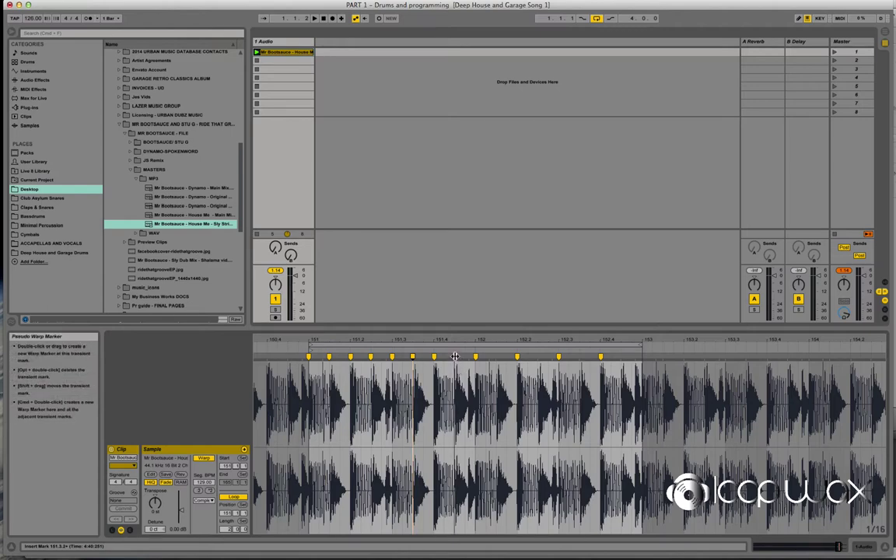
{"action": "double_click", "coordinate": [455, 356]}
{"action": "double_click", "coordinate": [495, 357]}
{"action": "double_click", "coordinate": [539, 357]}
{"action": "double_click", "coordinate": [579, 356]}
{"action": "double_click", "coordinate": [621, 356]}
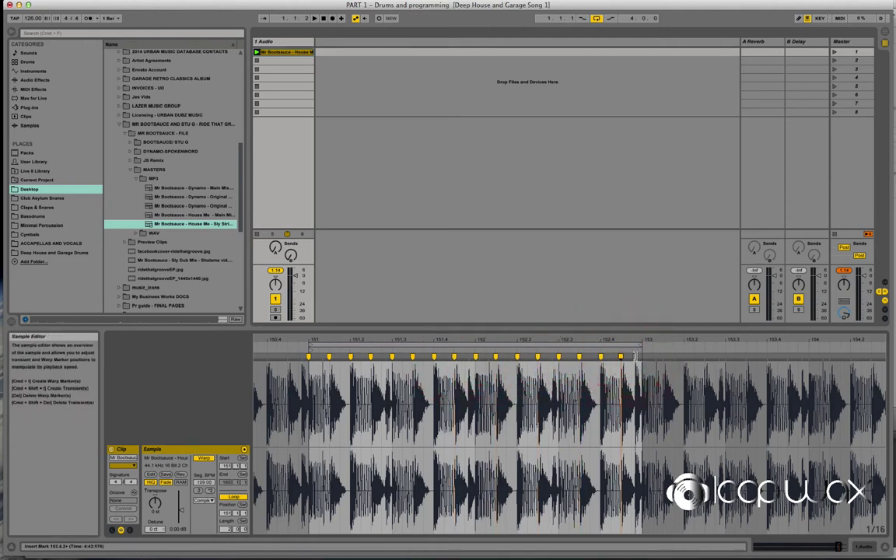
{"action": "double_click", "coordinate": [635, 356]}
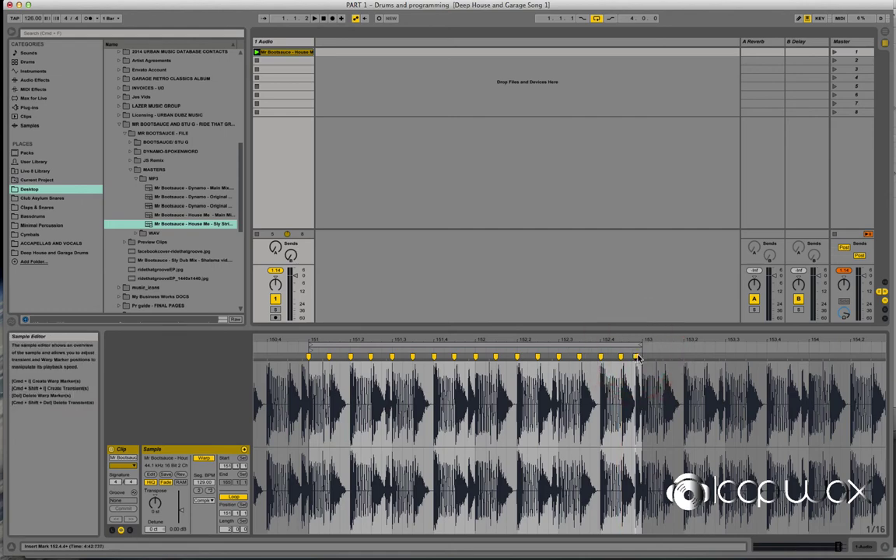
{"action": "key", "text": "space"}
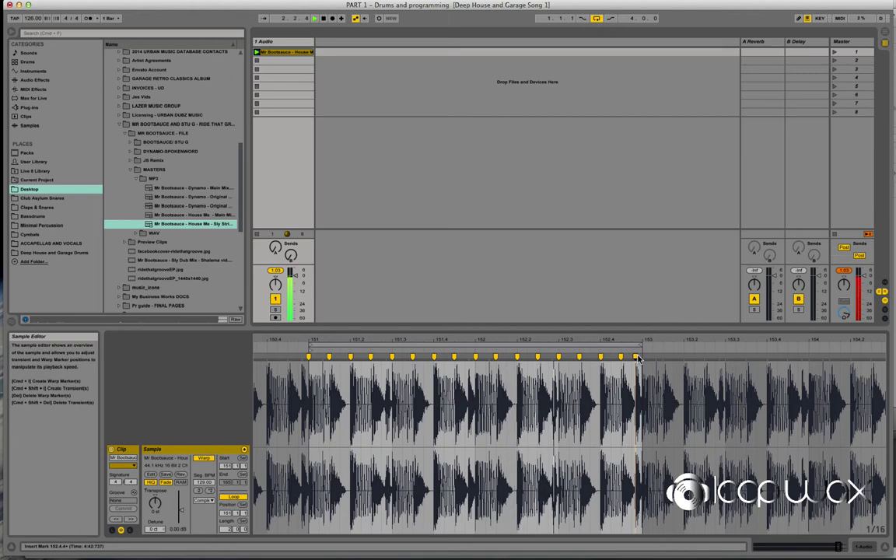
{"action": "key", "text": "space"}
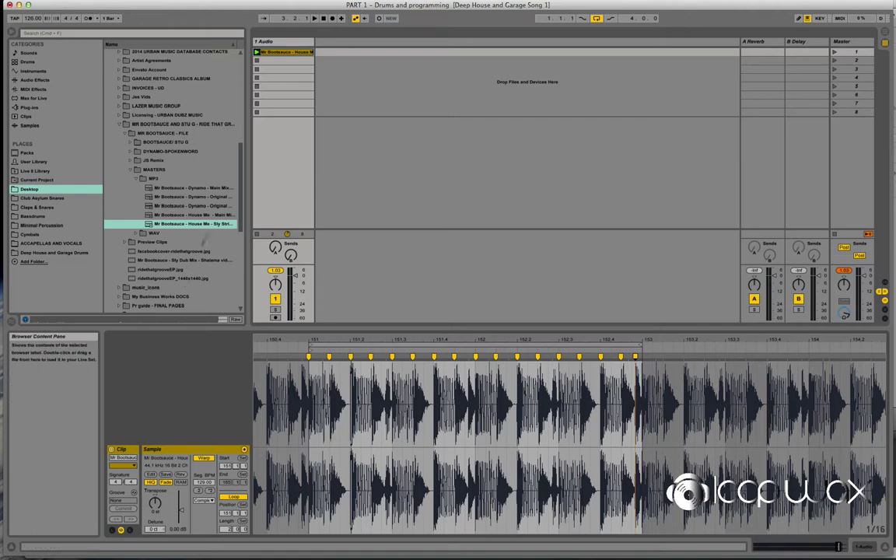
Slice the drum loop clip to a new MIDI track by Warp Marker with the Built-in preset
{"action": "left_click", "coordinate": [278, 63]}
{"action": "left_click", "coordinate": [283, 52]}
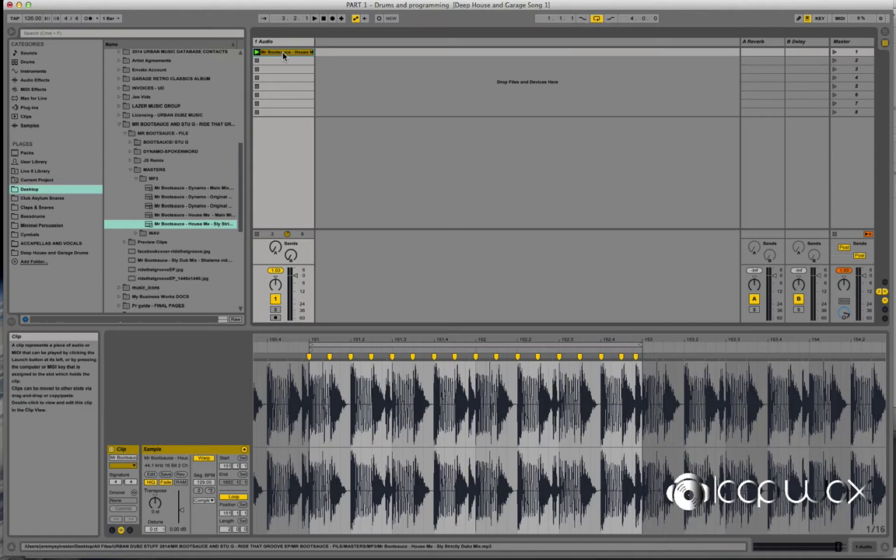
{"action": "right_click", "coordinate": [283, 54]}
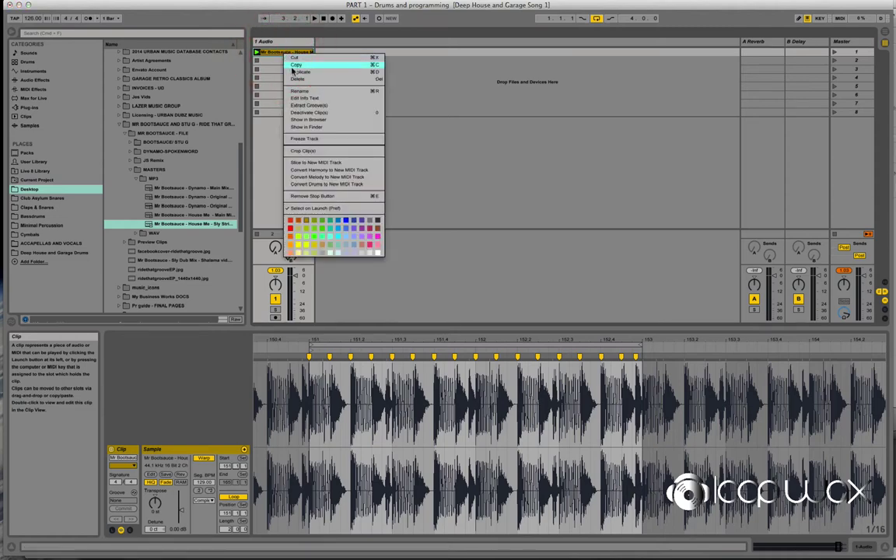
{"action": "left_click", "coordinate": [316, 164]}
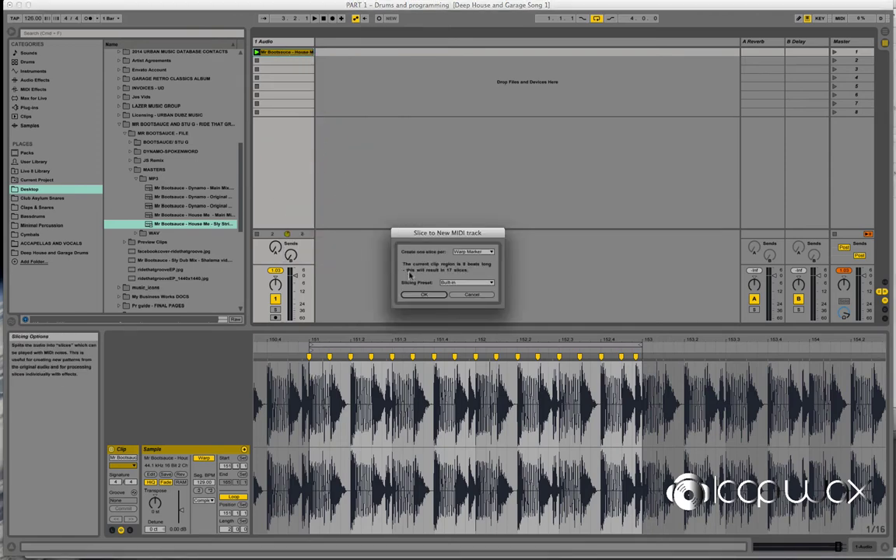
{"action": "left_click_drag", "start_coordinate": [421, 237], "coordinate": [384, 151]}
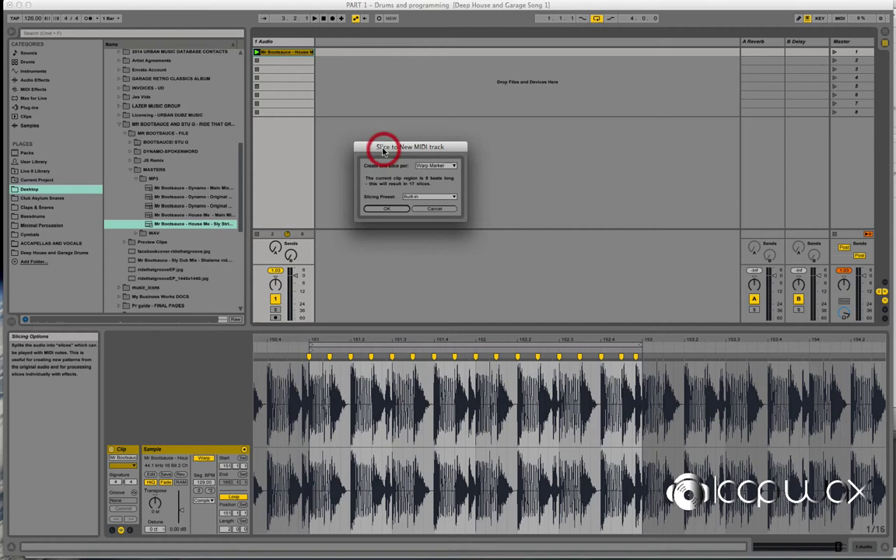
{"action": "left_click", "coordinate": [384, 203]}
{"action": "left_click_drag", "start_coordinate": [419, 201], "coordinate": [391, 214]}
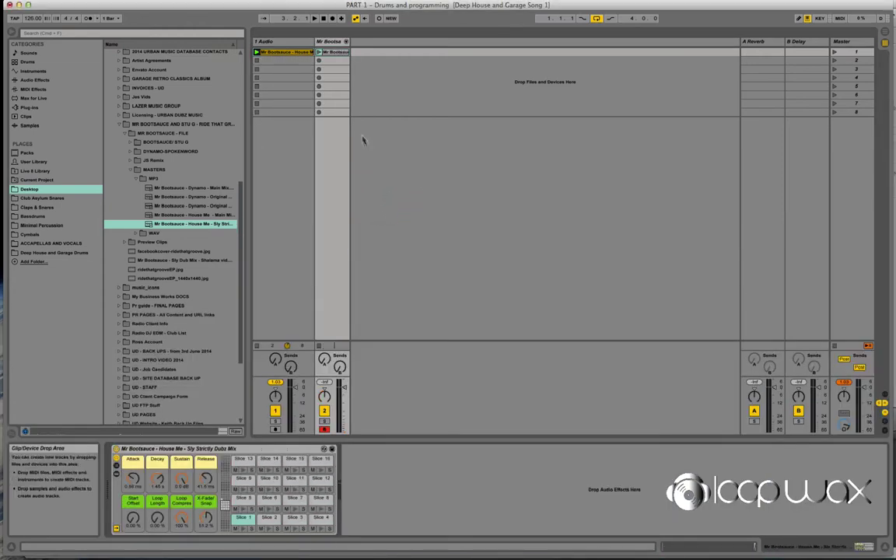
Widen the sliced MIDI track, delete the original 1 Audio track, then widen the remaining track
{"action": "left_click_drag", "start_coordinate": [350, 41], "coordinate": [375, 44]}
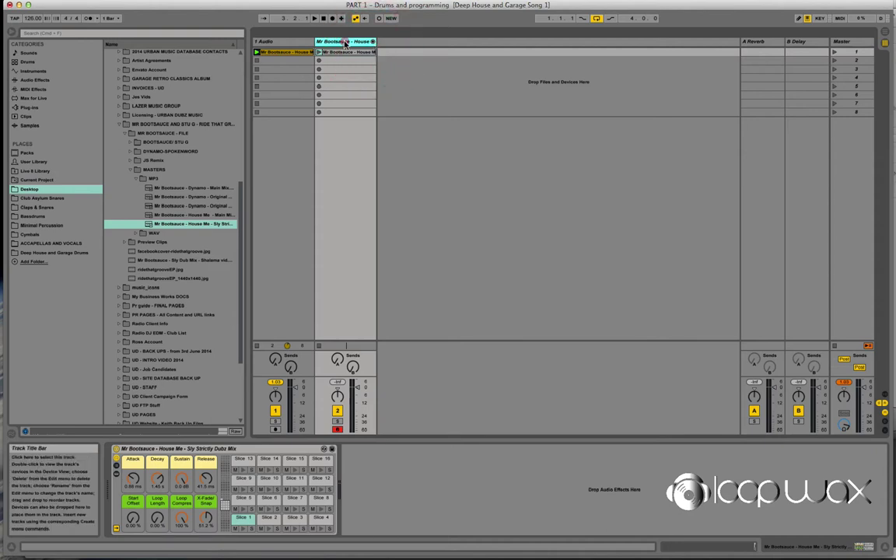
{"action": "left_click", "coordinate": [350, 52]}
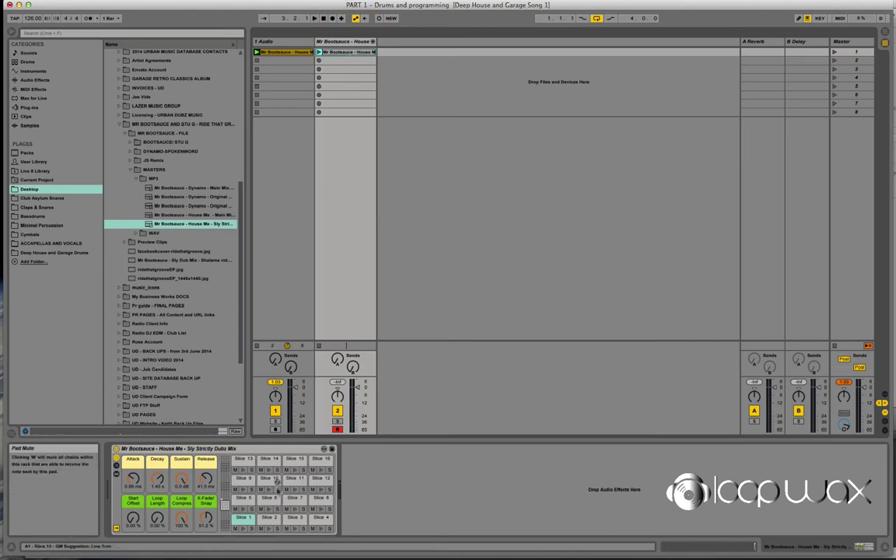
{"action": "left_click", "coordinate": [296, 45]}
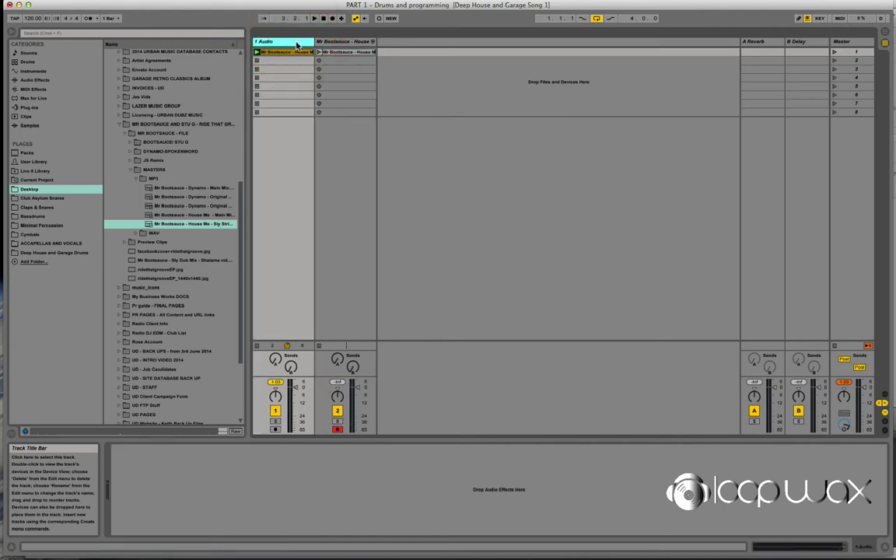
{"action": "key", "text": "Delete"}
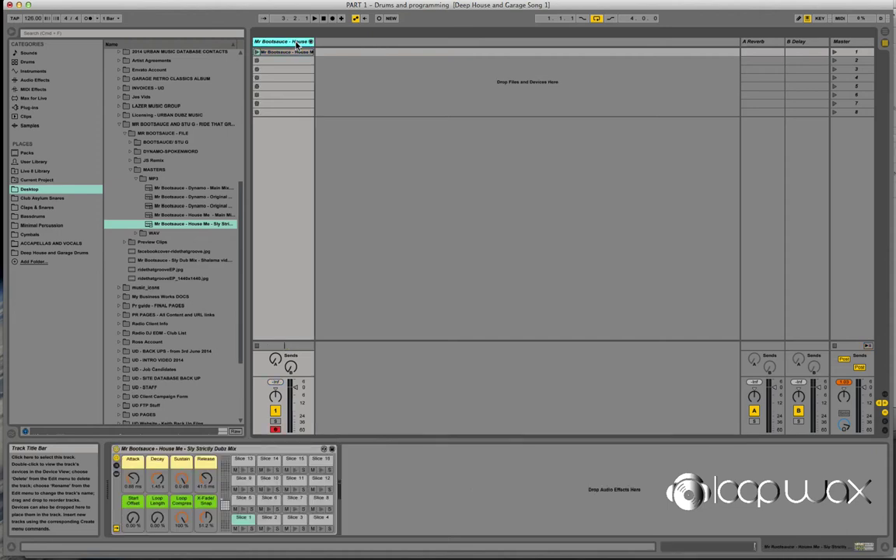
{"action": "left_click_drag", "start_coordinate": [314, 43], "coordinate": [320, 48]}
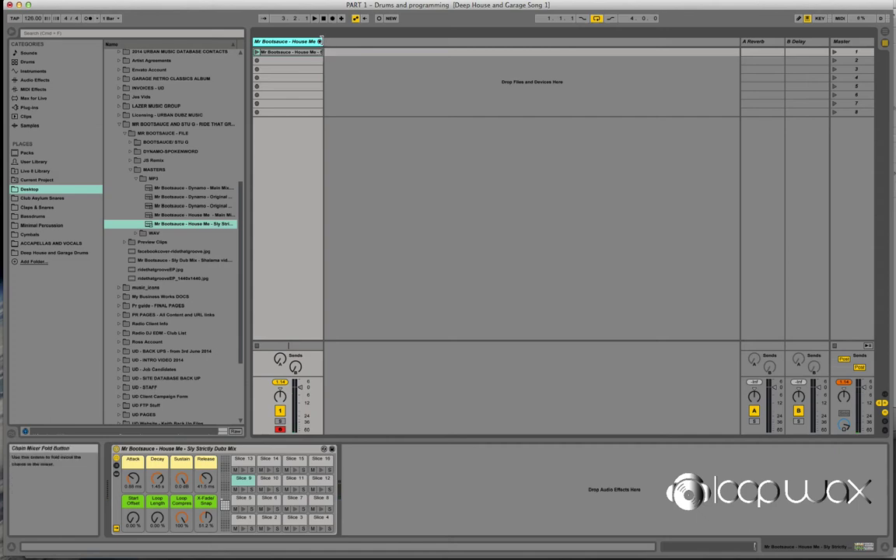
{"action": "left_click", "coordinate": [328, 43]}
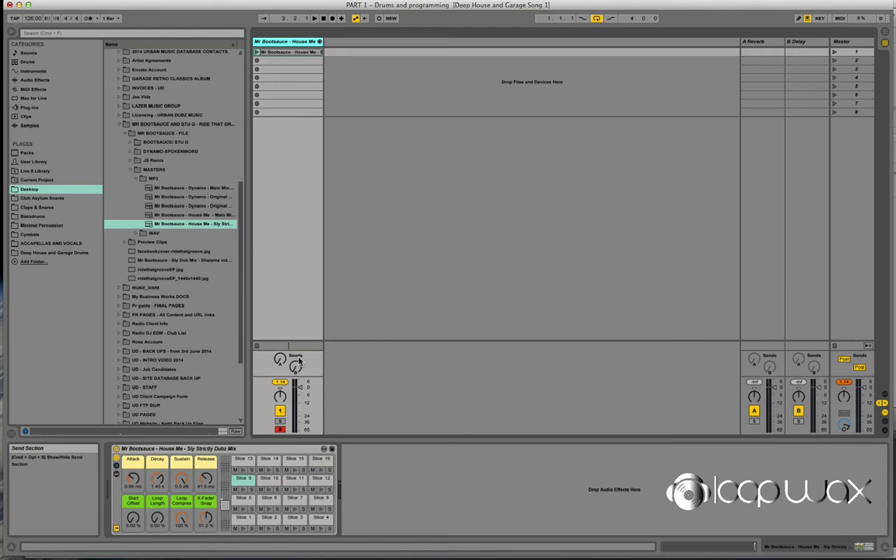
Open Slice 9's Simpler from its pad and drag the region's end marker earlier to shorten it
{"action": "left_click", "coordinate": [243, 480]}
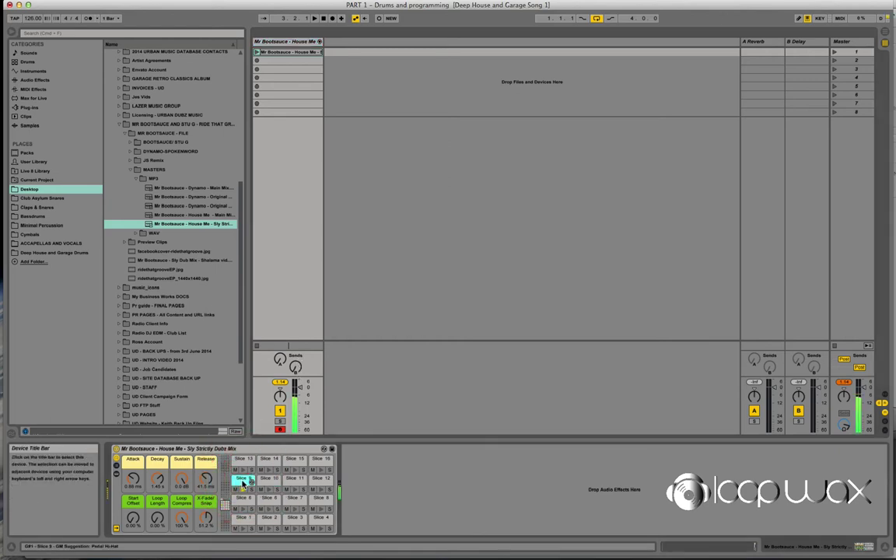
{"action": "left_click", "coordinate": [244, 480]}
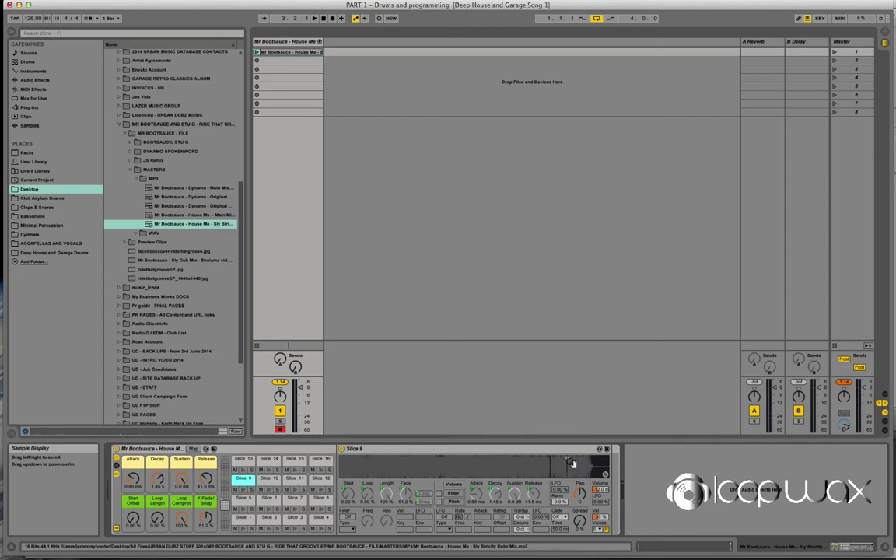
{"action": "left_click_drag", "start_coordinate": [514, 468], "coordinate": [469, 458]}
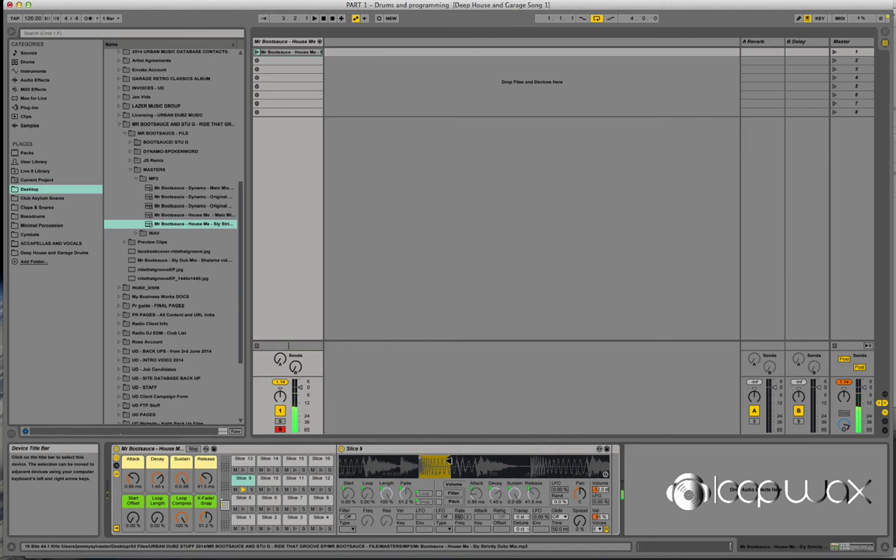
{"action": "left_click", "coordinate": [452, 463]}
{"action": "left_click", "coordinate": [455, 465]}
{"action": "left_click_drag", "start_coordinate": [469, 459], "coordinate": [453, 465]}
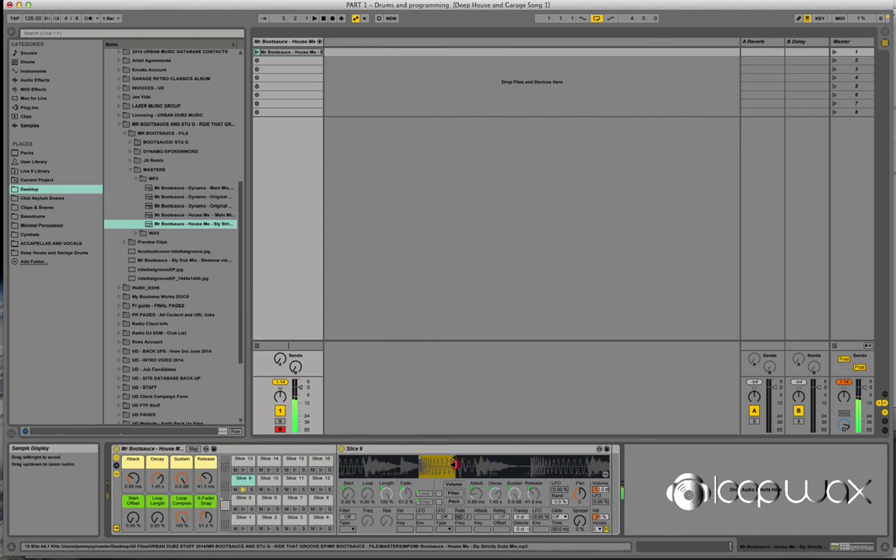
{"action": "left_click", "coordinate": [454, 465]}
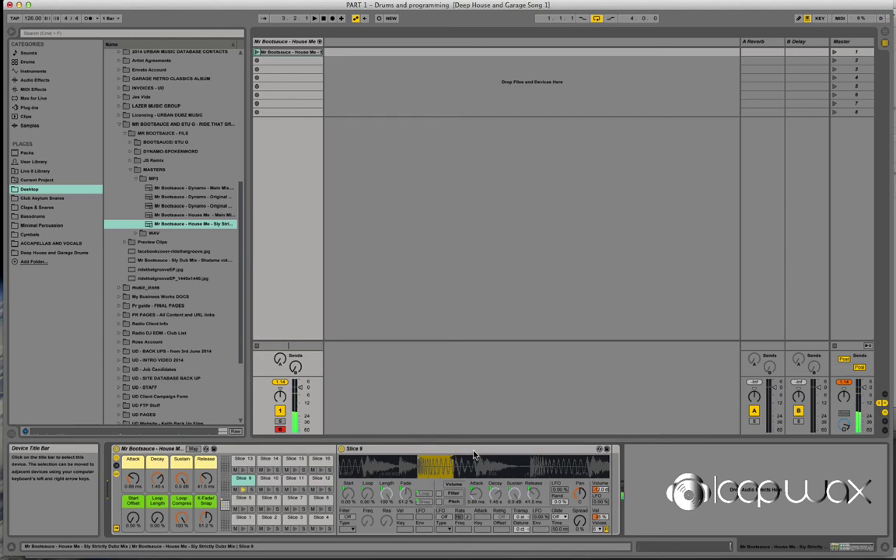
{"action": "left_click", "coordinate": [428, 449]}
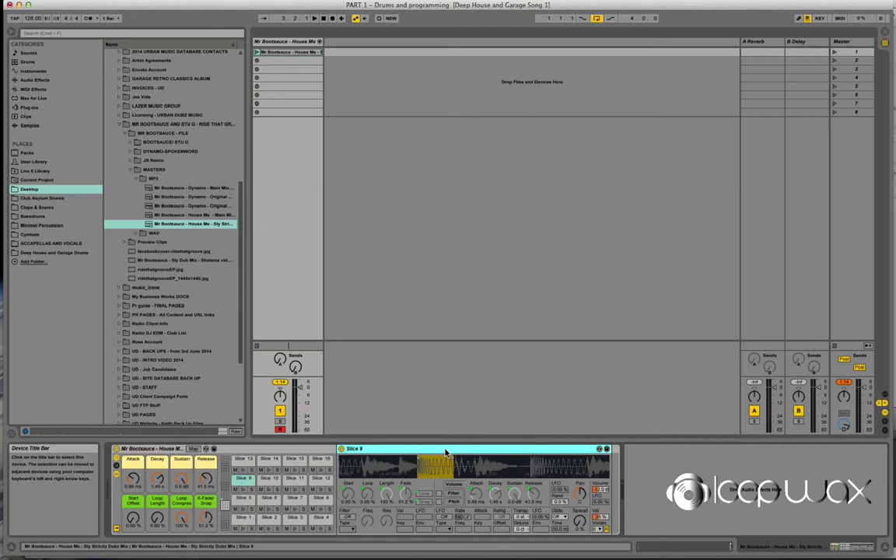
Convert Slice 9 from Simpler to Sampler, check Pitch/Osc, Filter/Global and MIDI, then return to Sample
{"action": "right_click", "coordinate": [445, 451]}
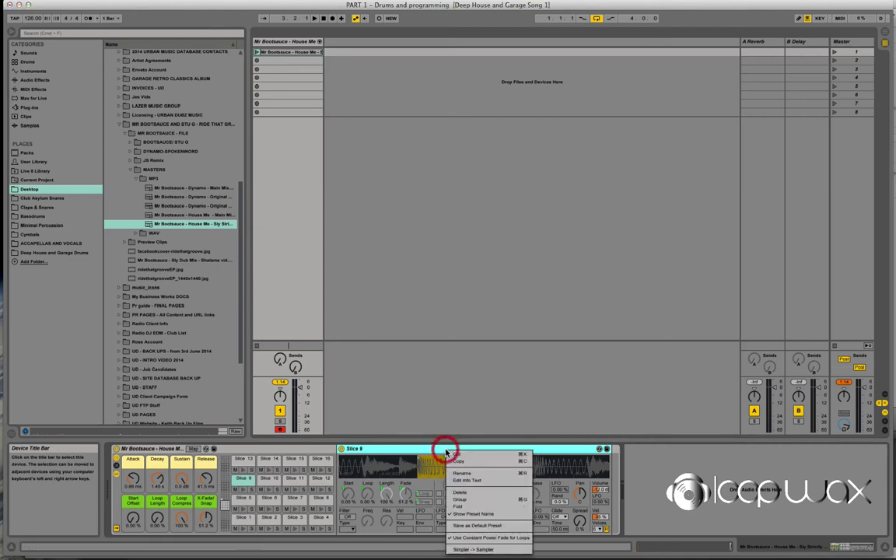
{"action": "left_click", "coordinate": [494, 550]}
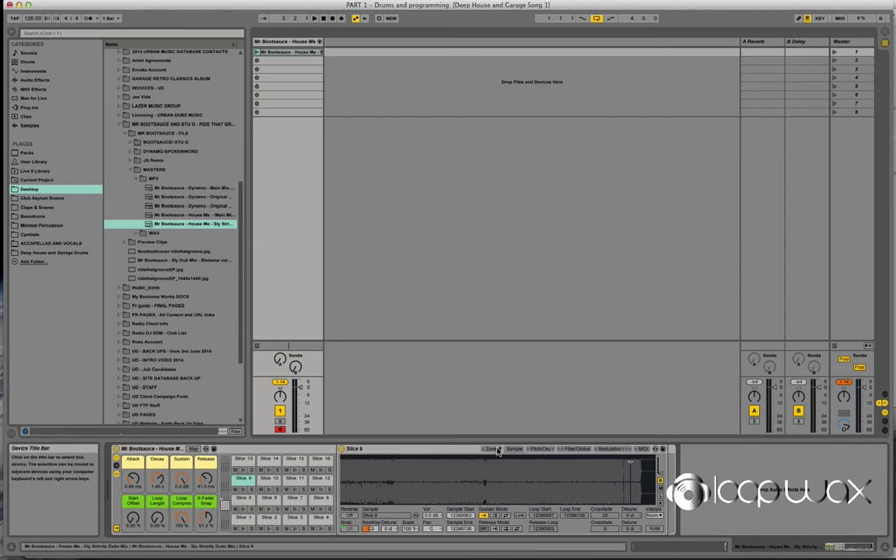
{"action": "left_click", "coordinate": [540, 449]}
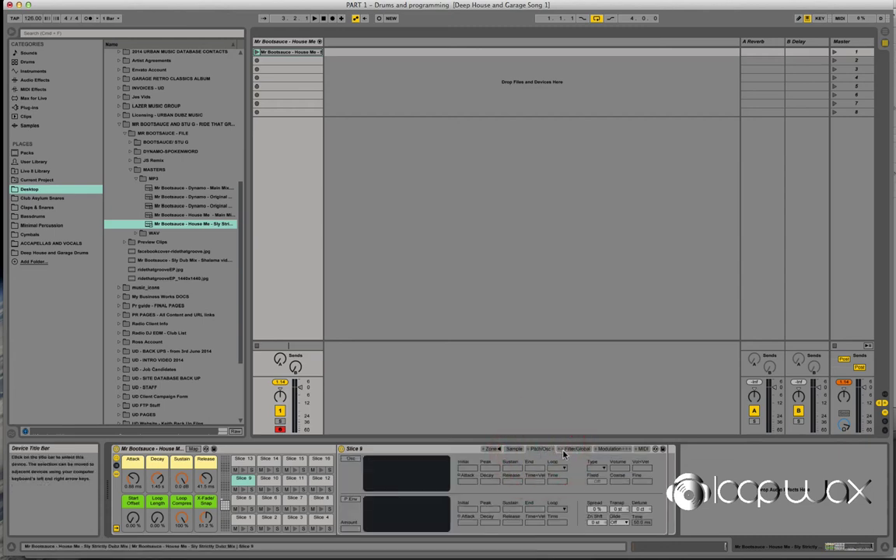
{"action": "left_click", "coordinate": [580, 449]}
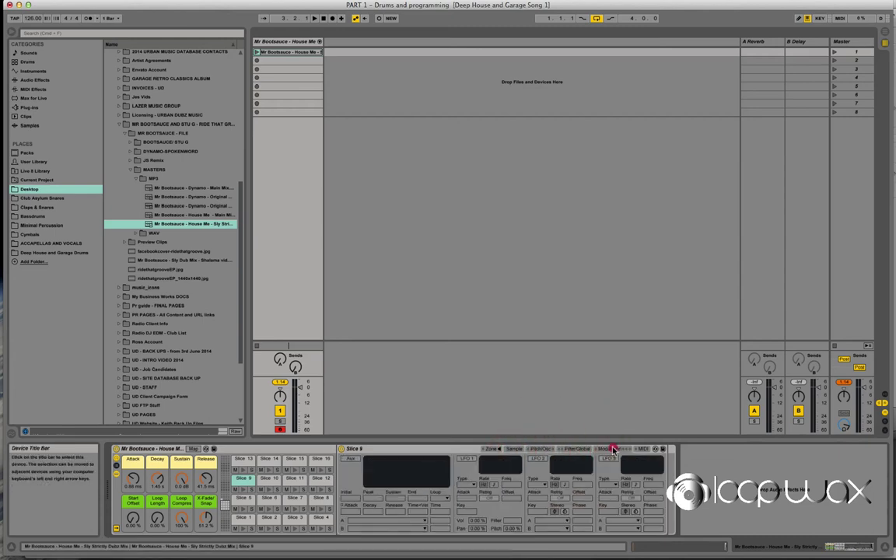
{"action": "left_click", "coordinate": [644, 449]}
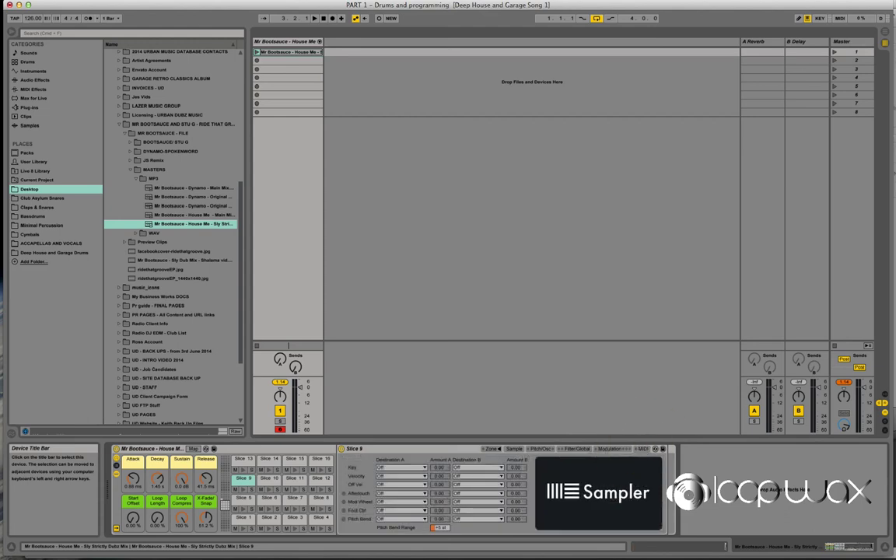
{"action": "left_click", "coordinate": [516, 450]}
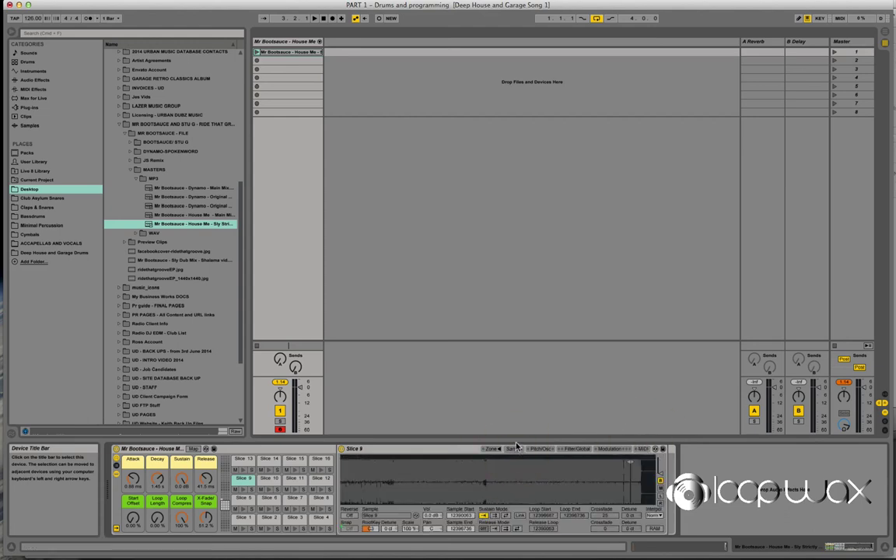
{"action": "left_click", "coordinate": [516, 417]}
{"action": "left_click", "coordinate": [513, 451]}
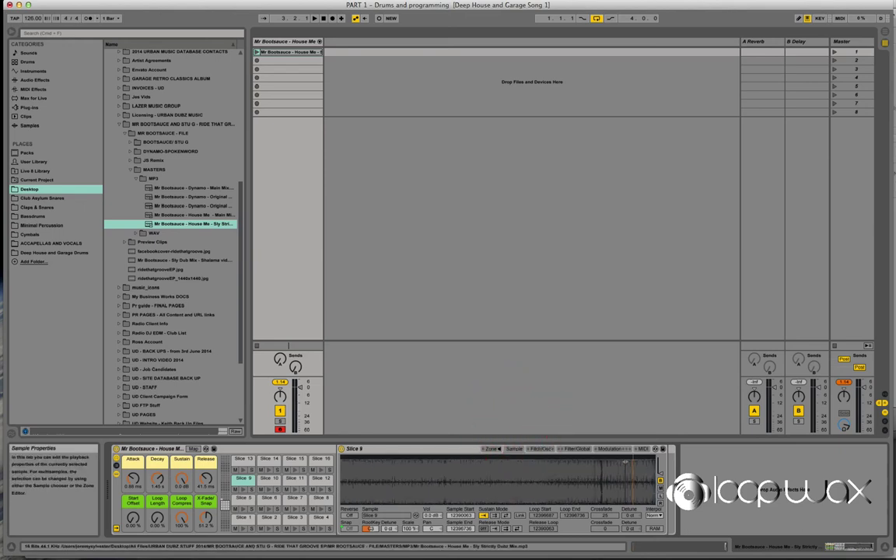
Zoom into Slice 9's waveform, turn Reverse on, and nudge its sample end slightly later
{"action": "left_click_drag", "start_coordinate": [574, 467], "coordinate": [536, 466]}
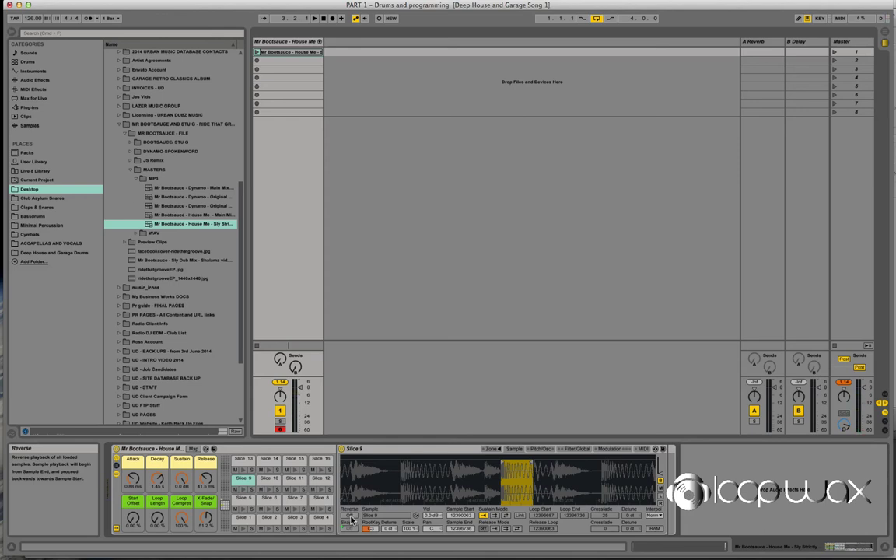
{"action": "left_click", "coordinate": [351, 518]}
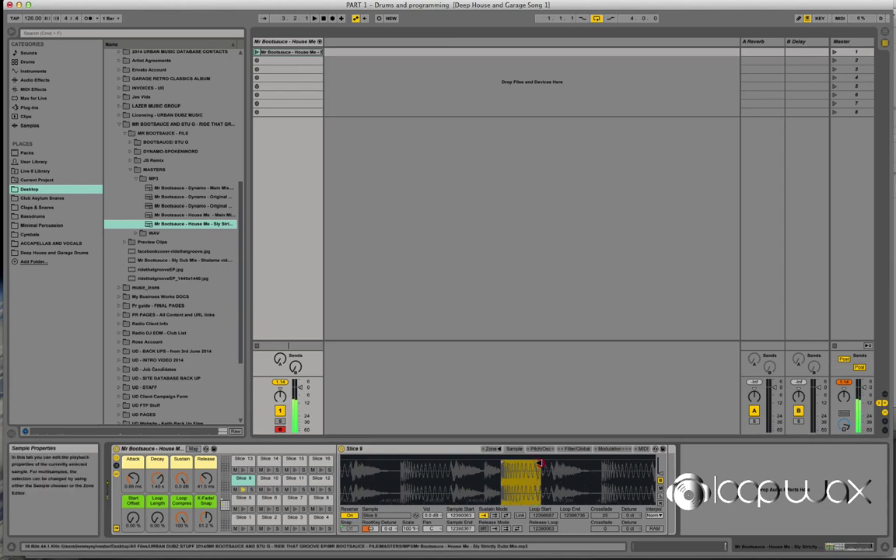
{"action": "mouse_move", "coordinate": [531, 464]}
{"action": "left_mouse_down"}
{"action": "mouse_move", "coordinate": [538, 466]}
{"action": "mouse_move", "coordinate": [477, 464]}
{"action": "mouse_move", "coordinate": [528, 463]}
{"action": "left_mouse_up"}
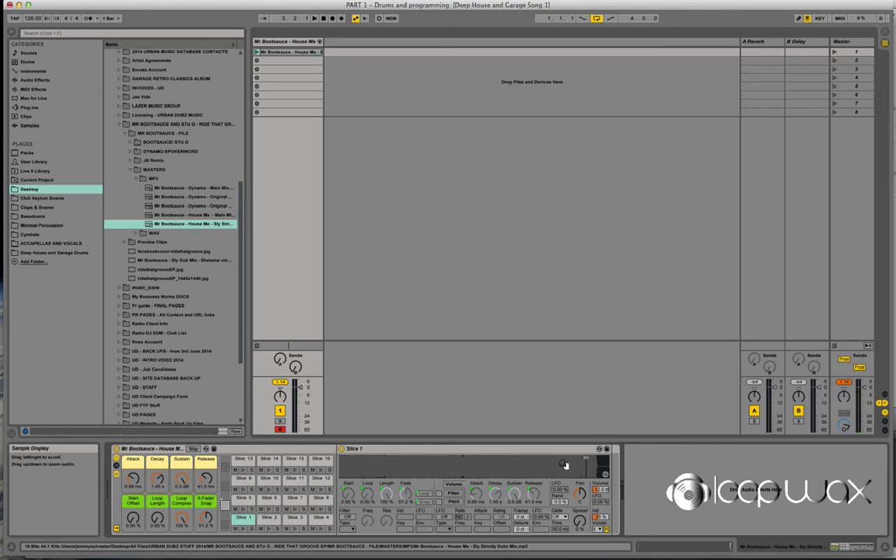
Audition Slices 3, 6 and 7 from the computer keyboard, then select the Slice 7 pad and device
{"action": "key", "text": "s"}
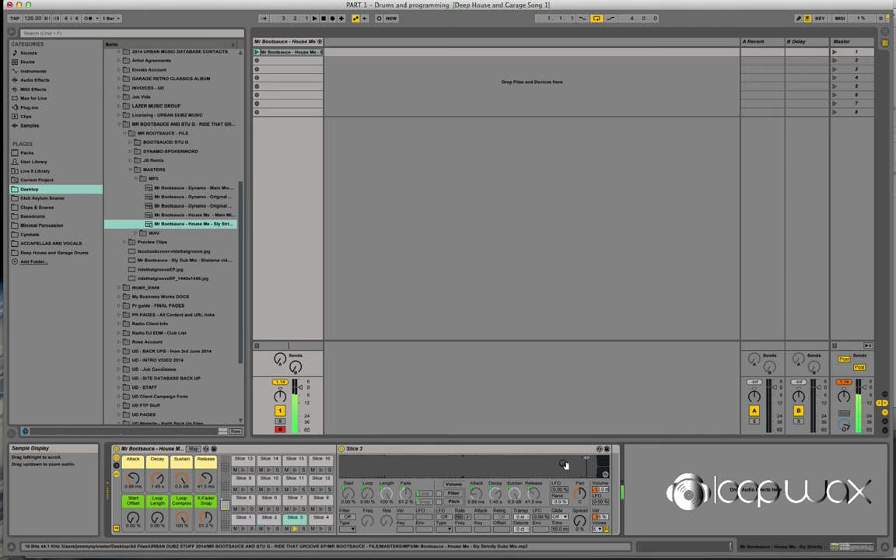
{"action": "key", "text": "f"}
{"action": "key", "text": "t"}
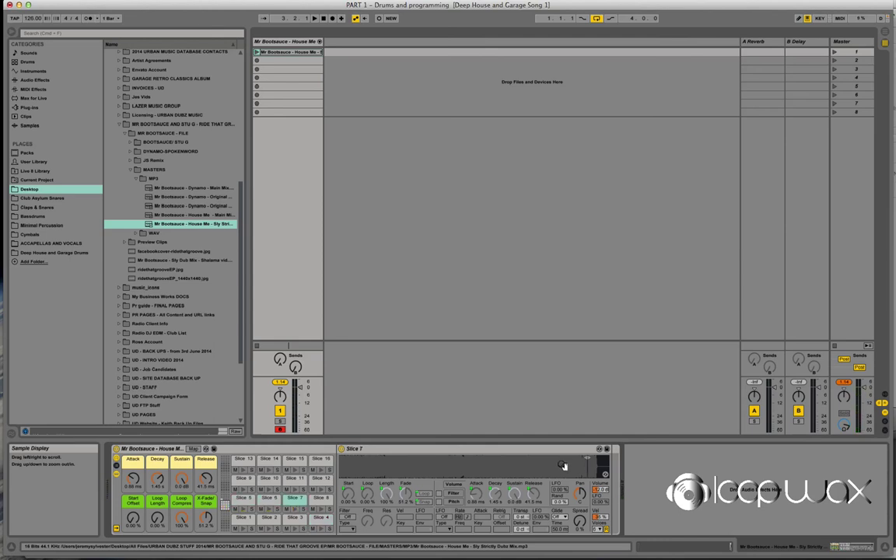
{"action": "key", "text": "s"}
{"action": "key", "text": "s"}
{"action": "key", "text": "t"}
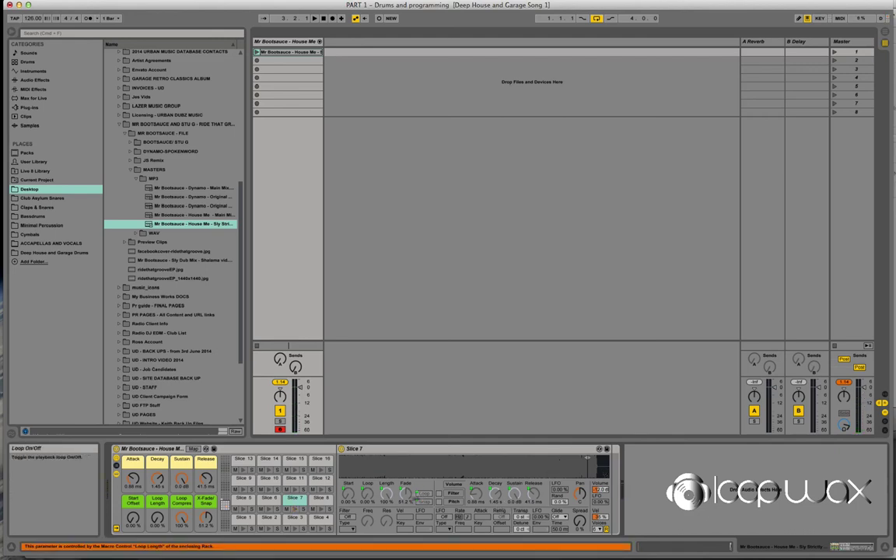
{"action": "left_click", "coordinate": [297, 503]}
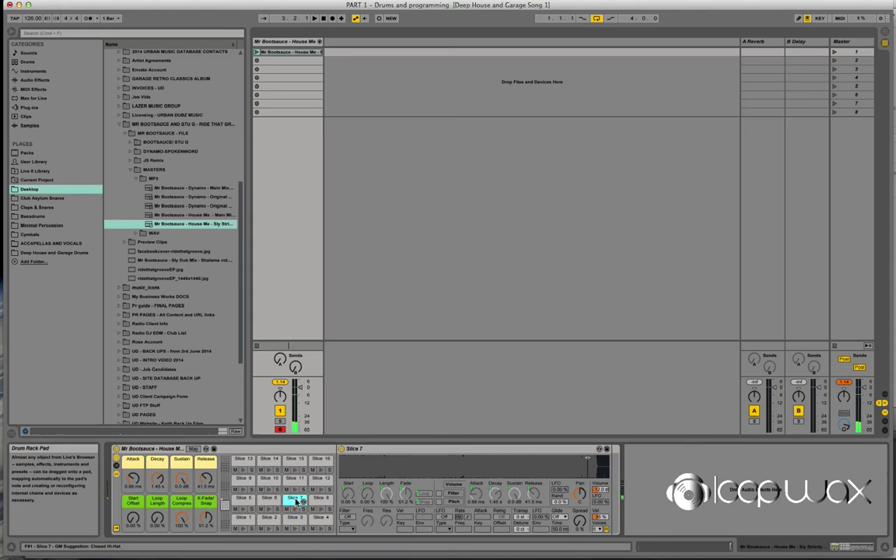
{"action": "left_click", "coordinate": [427, 450]}
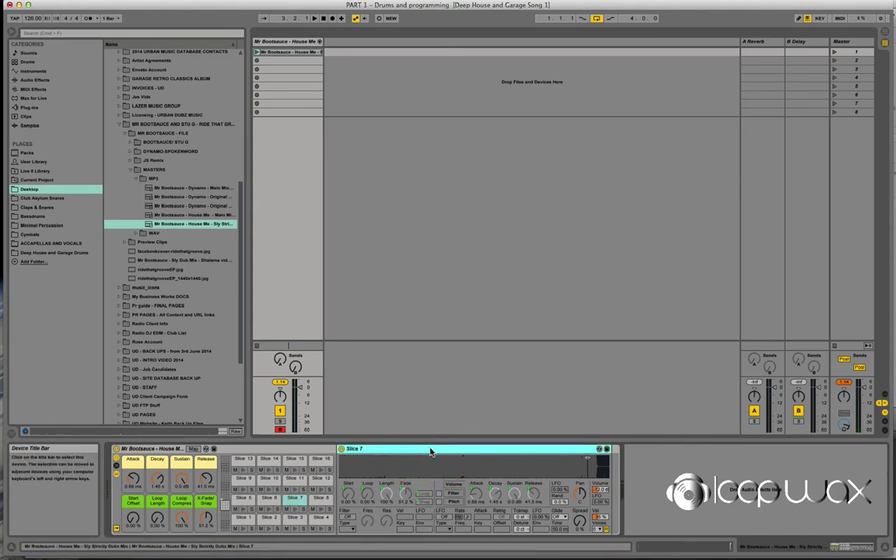
Convert Slice 7's Simpler into a Sampler and switch Reverse on
{"action": "right_click", "coordinate": [432, 451]}
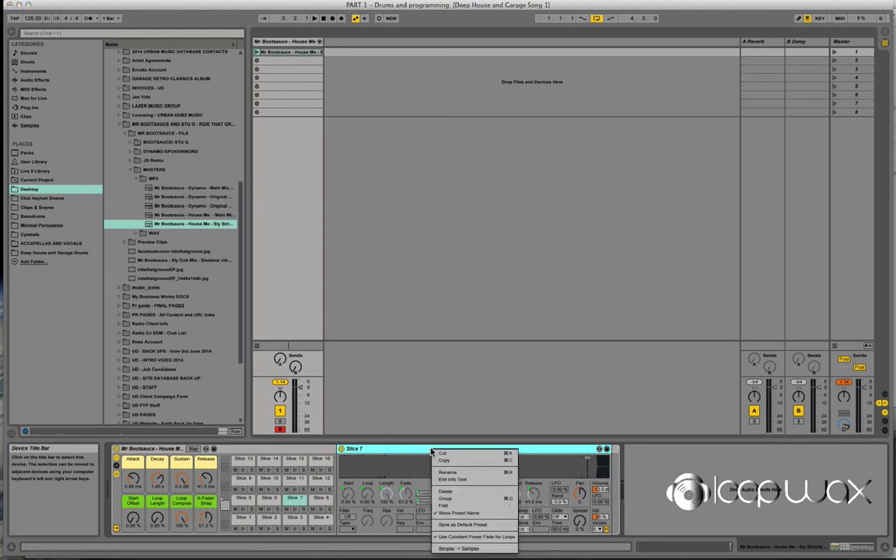
{"action": "left_click", "coordinate": [470, 550]}
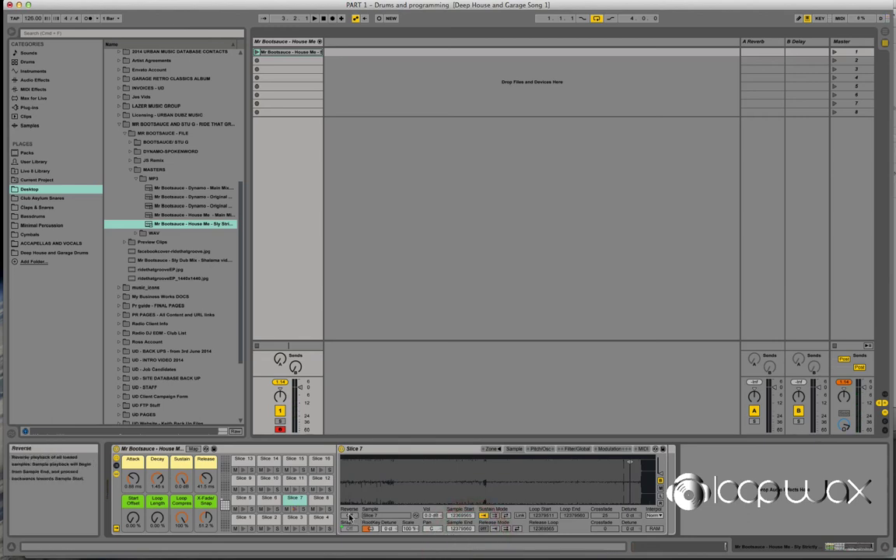
{"action": "left_click", "coordinate": [350, 516]}
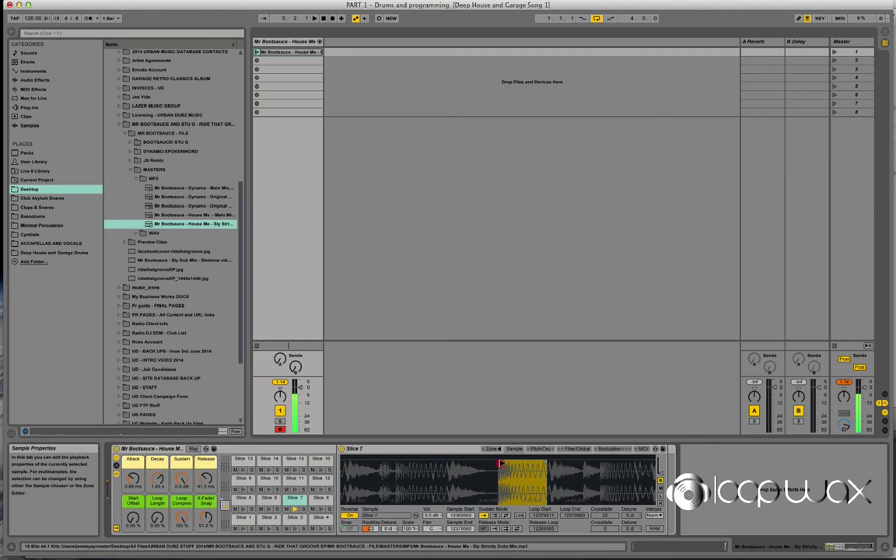
Fine-tune Slice 7's sample start, moving it slightly later then back a little
{"action": "left_click_drag", "start_coordinate": [501, 465], "coordinate": [505, 466]}
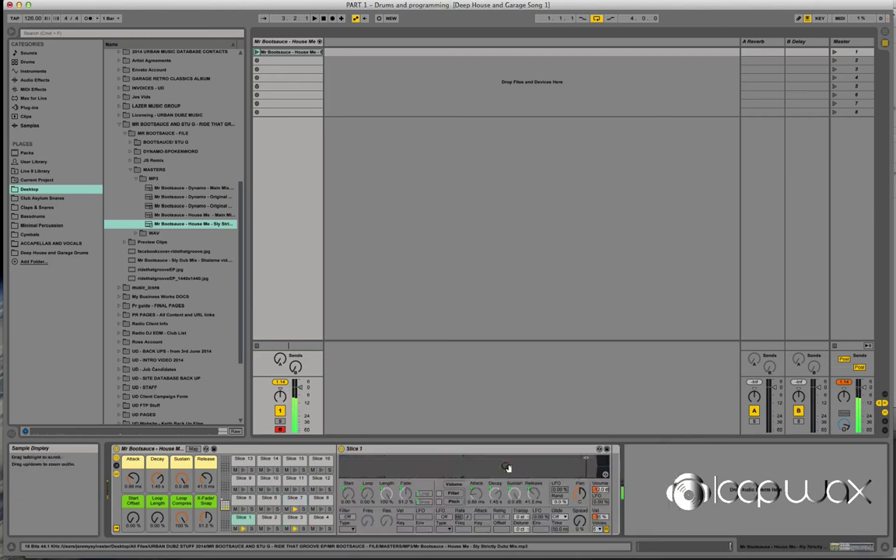
{"action": "left_click", "coordinate": [507, 466]}
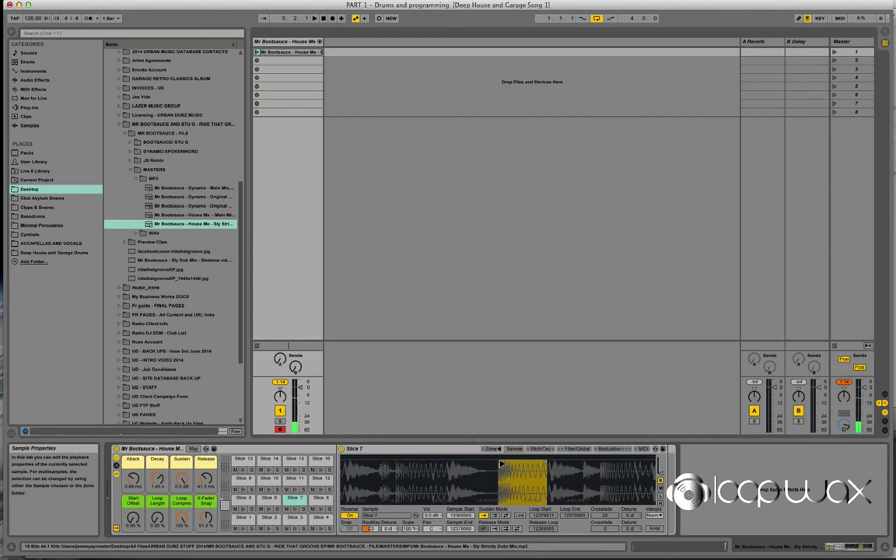
{"action": "left_click_drag", "start_coordinate": [504, 464], "coordinate": [503, 470]}
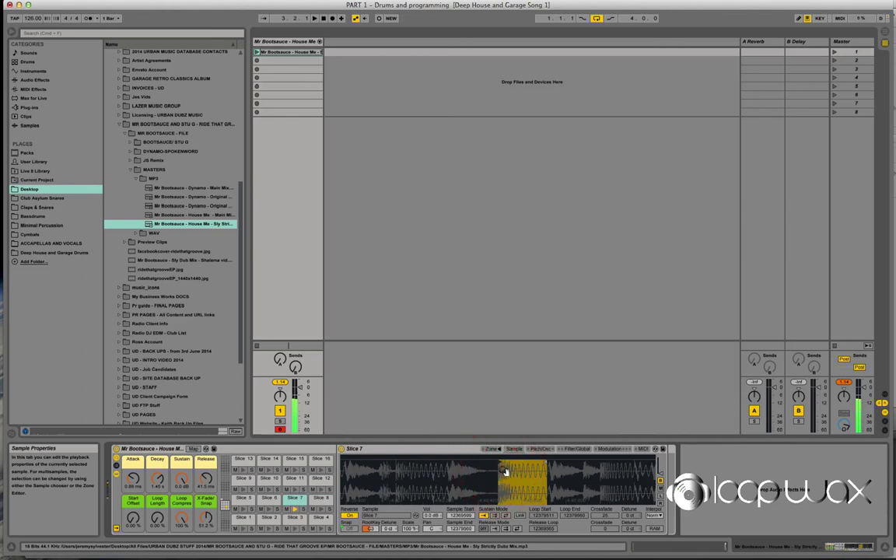